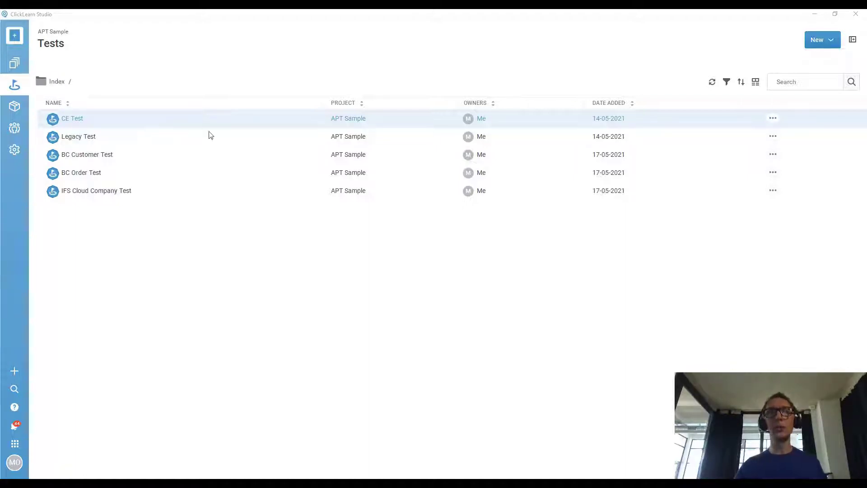
Create a new test file named 'Sample Test Flow'.
{"action": "left_click", "coordinate": [830, 41]}
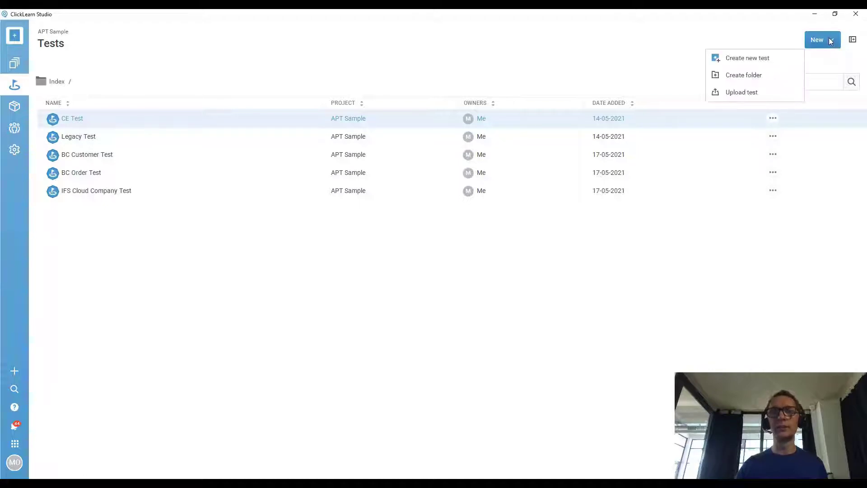
{"action": "left_click", "coordinate": [765, 59]}
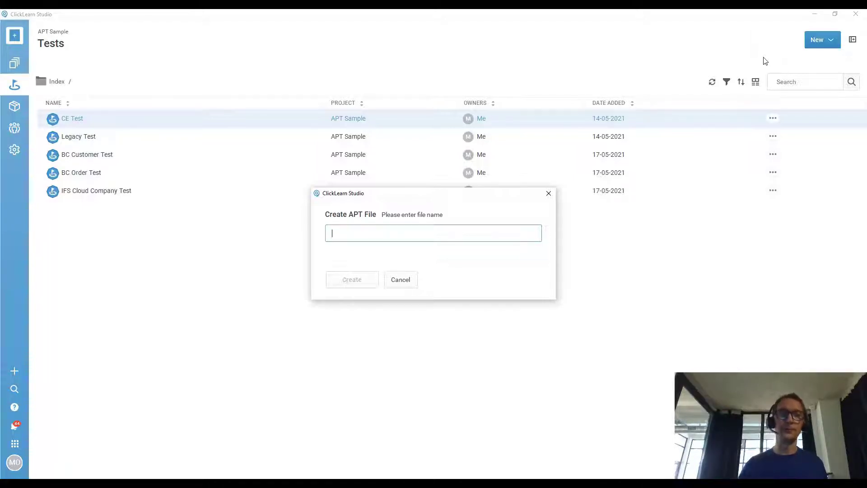
{"action": "type", "text": "Sam"}
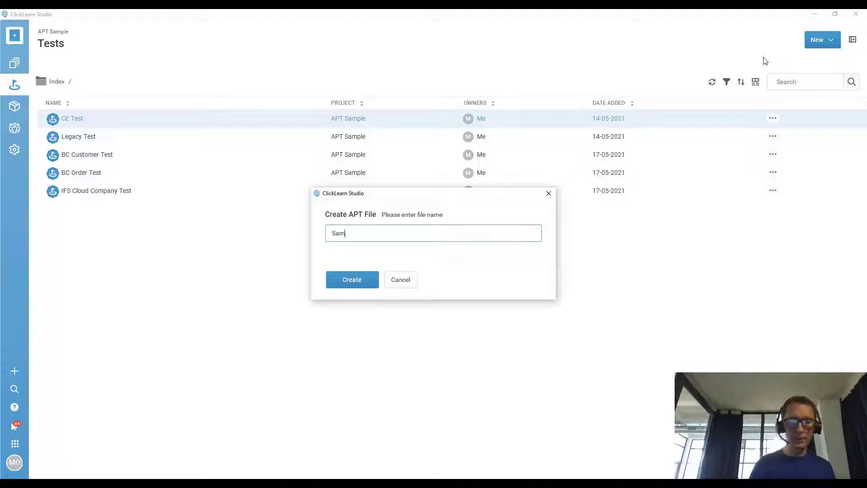
{"action": "type", "text": "ple Test Flow"}
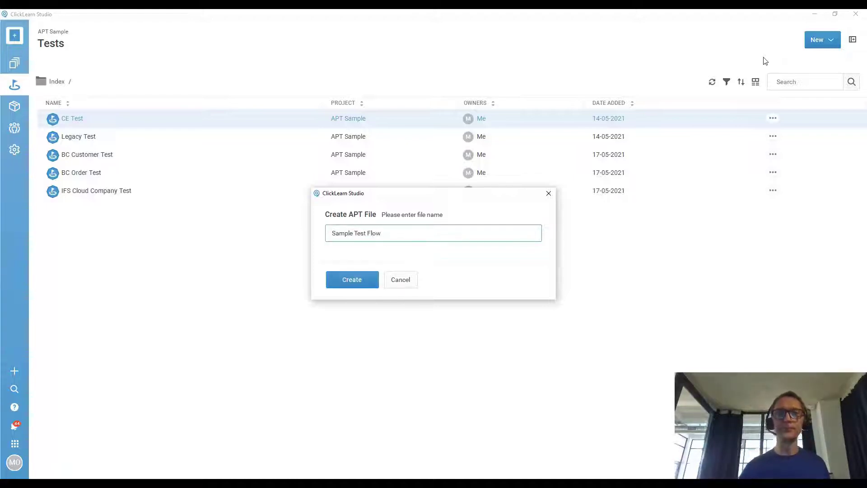
{"action": "left_click", "coordinate": [374, 279]}
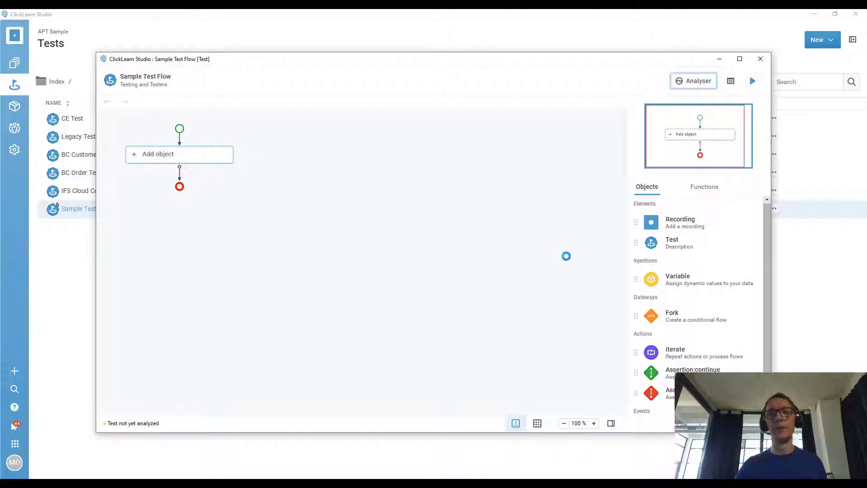
Add a recording object using CE Open account.clrx, then switch to the Dynamics 365 browser window.
{"action": "left_click_drag", "start_coordinate": [676, 231], "coordinate": [200, 164]}
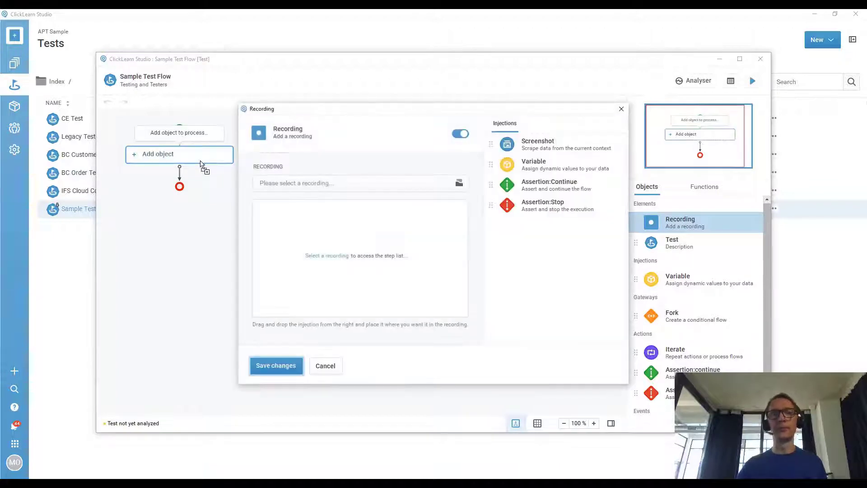
{"action": "left_click", "coordinate": [354, 185]}
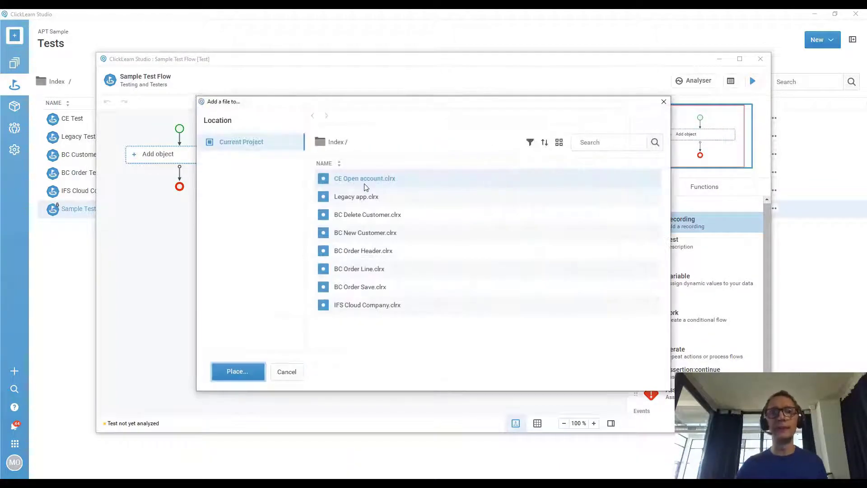
{"action": "left_click", "coordinate": [368, 182]}
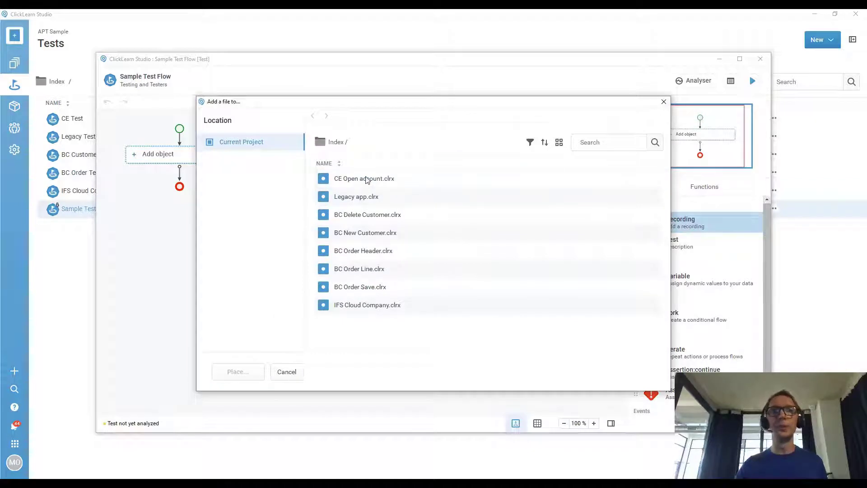
{"action": "left_click", "coordinate": [368, 181]}
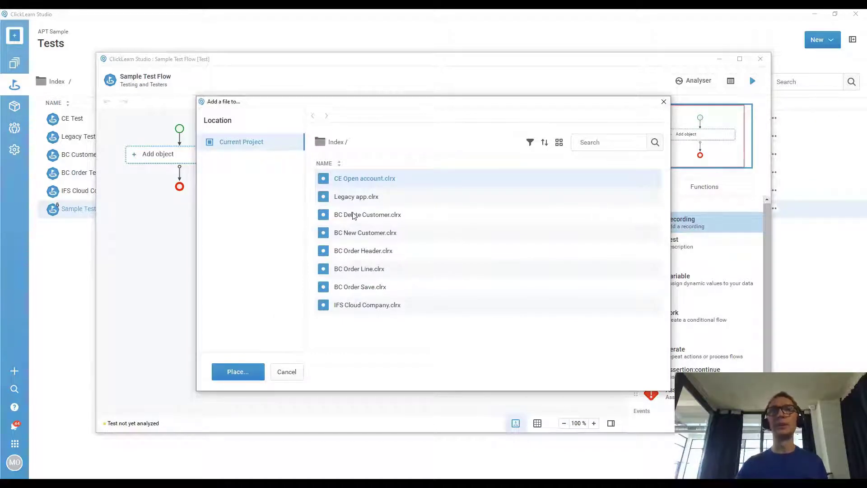
{"action": "left_click", "coordinate": [237, 370]}
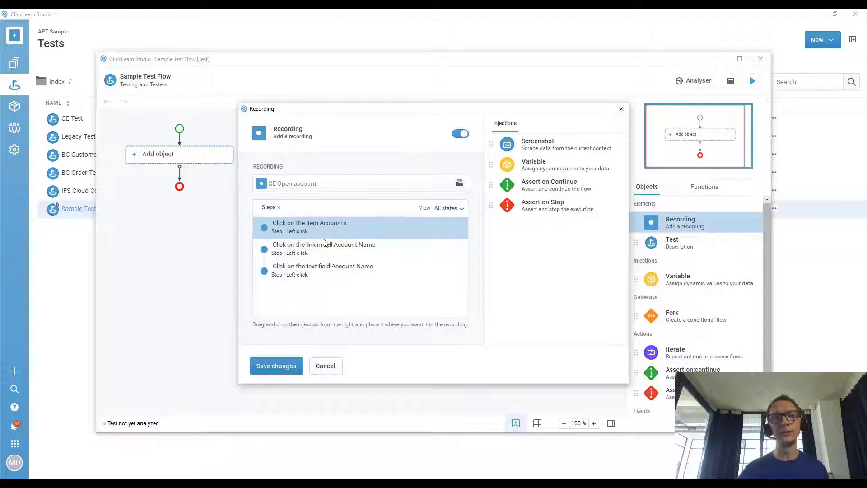
{"action": "left_click", "coordinate": [77, 483]}
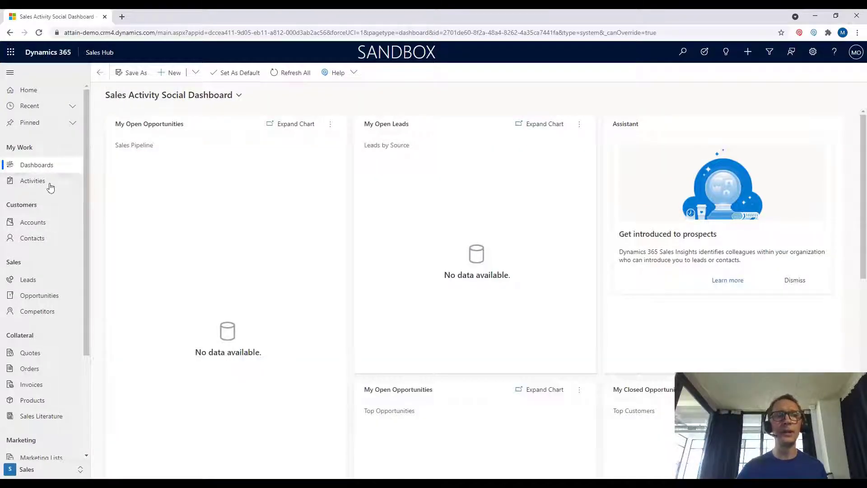
Open the Litware, Inc. (sample) account from Accounts, then return to ClickLearn Studio.
{"action": "left_click", "coordinate": [41, 223]}
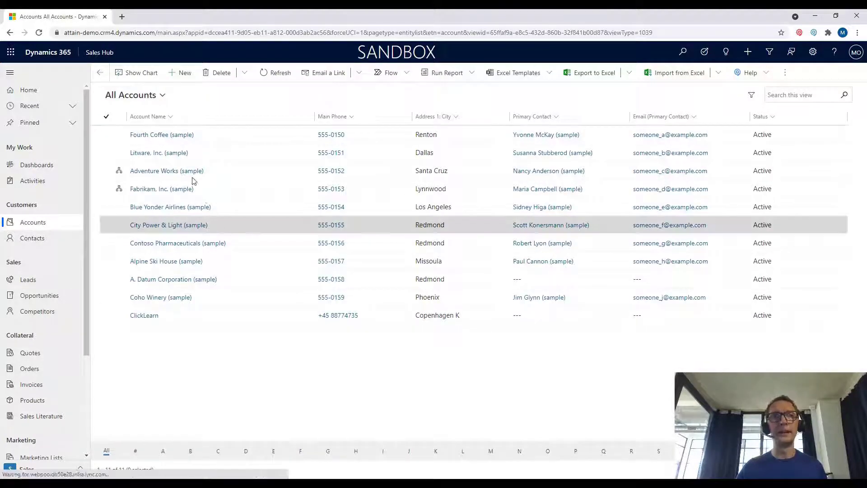
{"action": "left_click", "coordinate": [179, 156]}
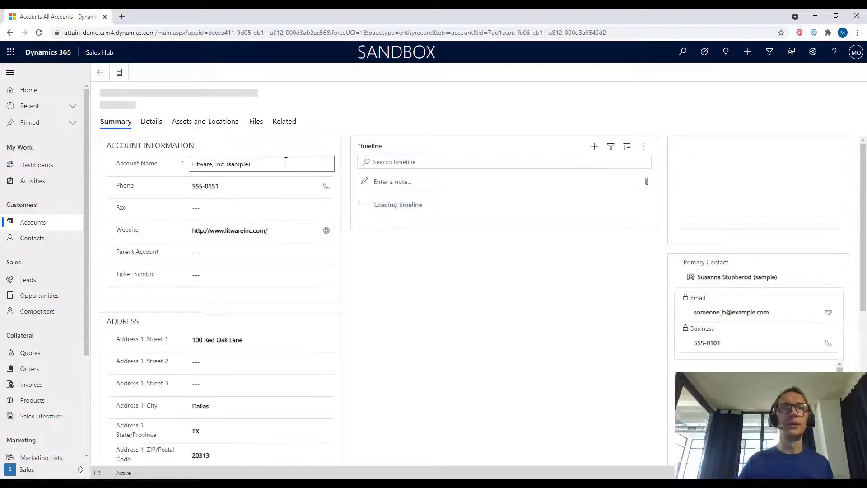
{"action": "left_click", "coordinate": [255, 165]}
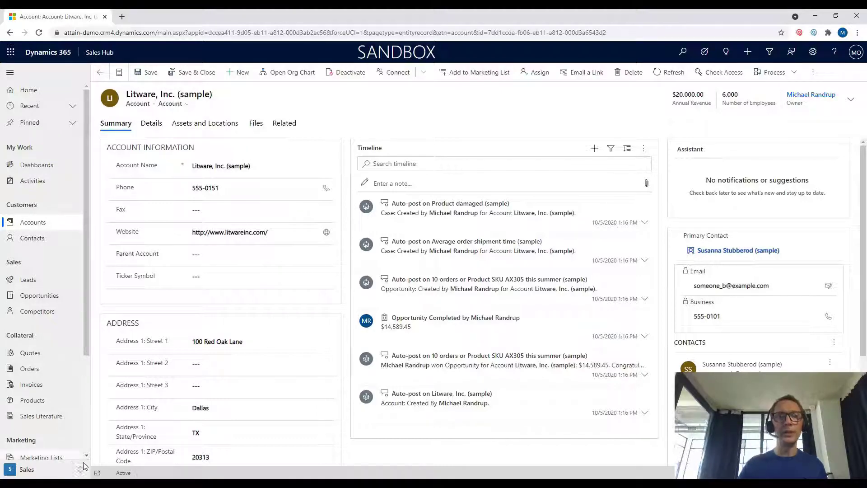
{"action": "mouse_move", "coordinate": [86, 481]}
{"action": "left_click", "coordinate": [234, 443]}
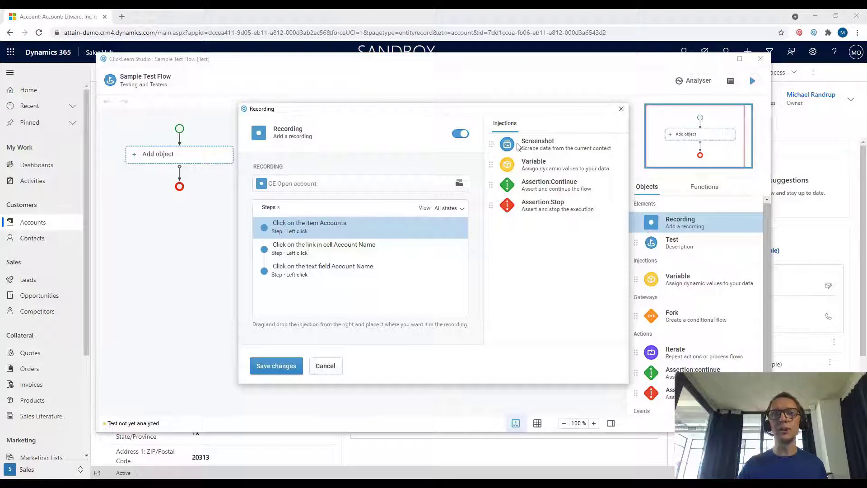
Insert a Screenshot injection after the last click step and capture the Litware account page.
{"action": "left_click_drag", "start_coordinate": [542, 145], "coordinate": [344, 284]}
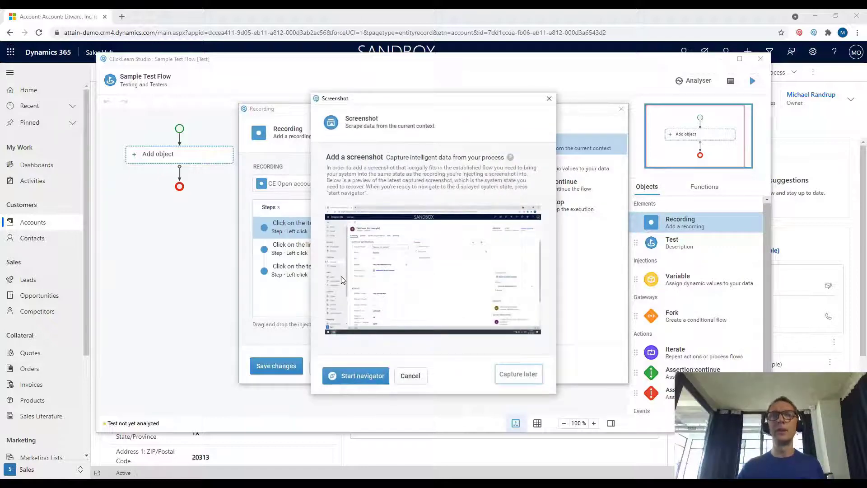
{"action": "left_click", "coordinate": [350, 377]}
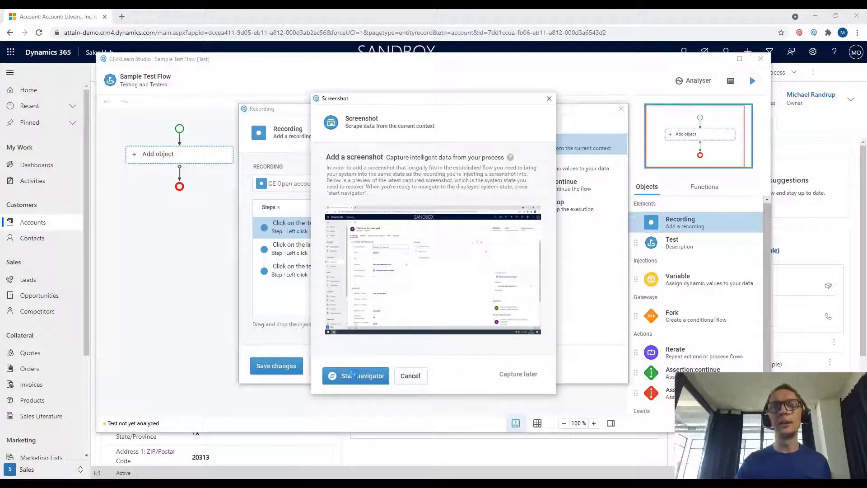
{"action": "left_click", "coordinate": [354, 375]}
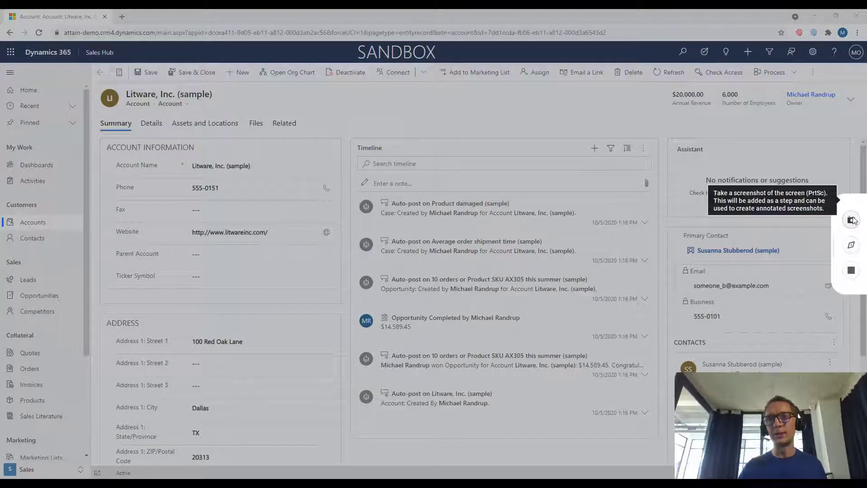
{"action": "left_click", "coordinate": [852, 220]}
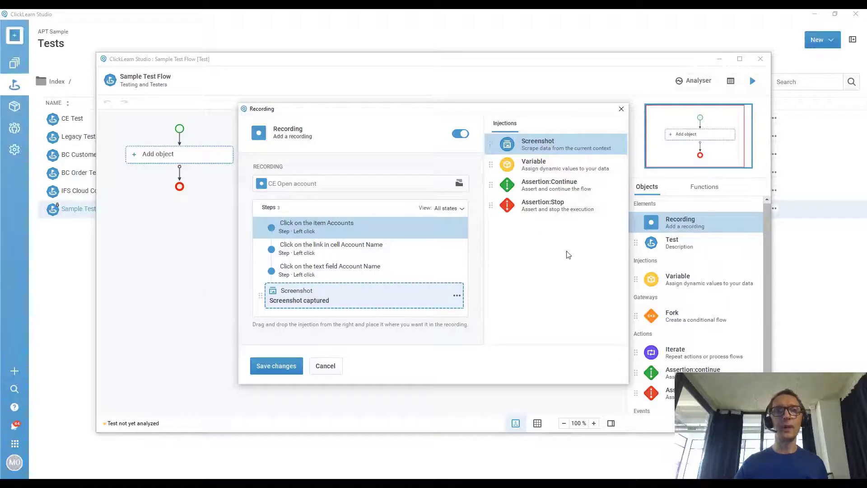
Save the CE Open account recording, including its captured screenshot, into the flow.
{"action": "left_click", "coordinate": [278, 366]}
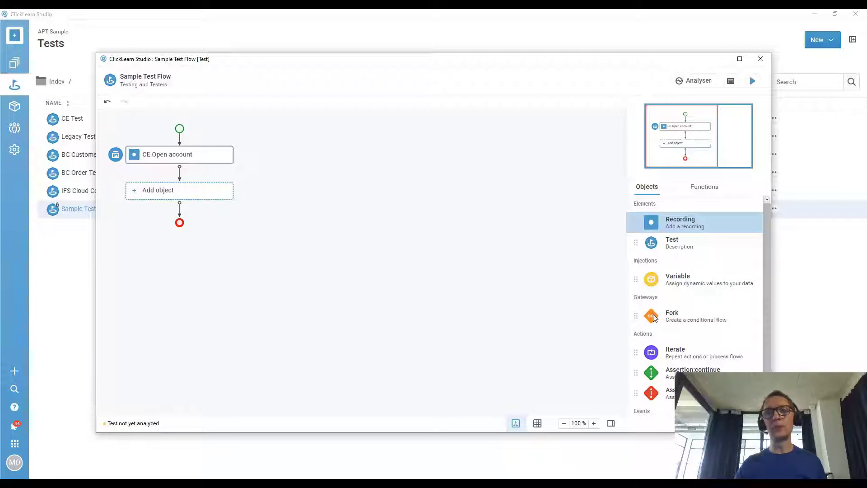
Add a Fork after CE Open account and base its first condition on a new screenshot.
{"action": "left_click_drag", "start_coordinate": [655, 316], "coordinate": [197, 196]}
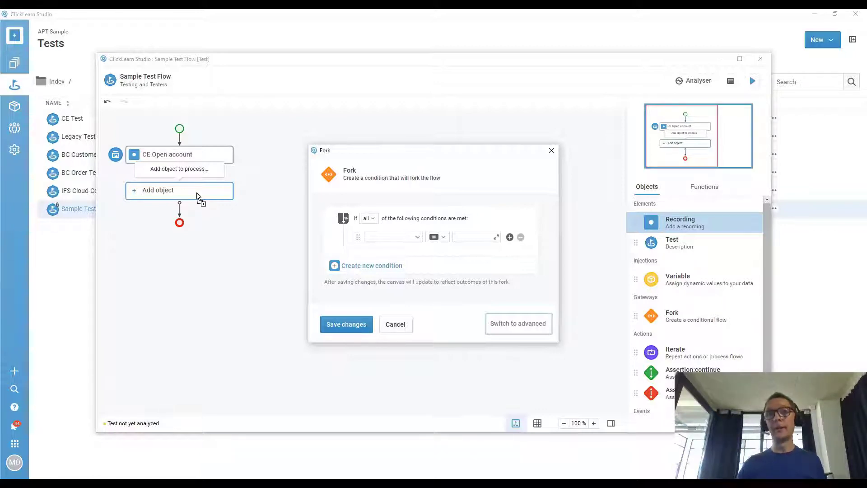
{"action": "left_click", "coordinate": [417, 240]}
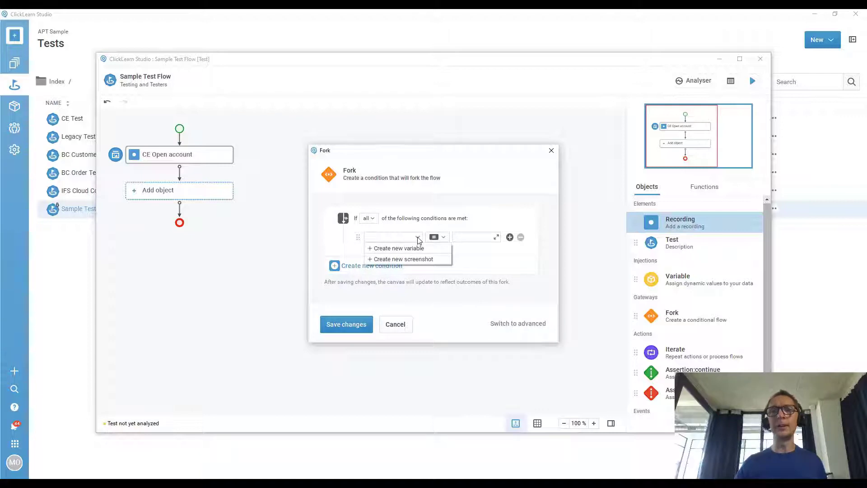
{"action": "left_click", "coordinate": [416, 260]}
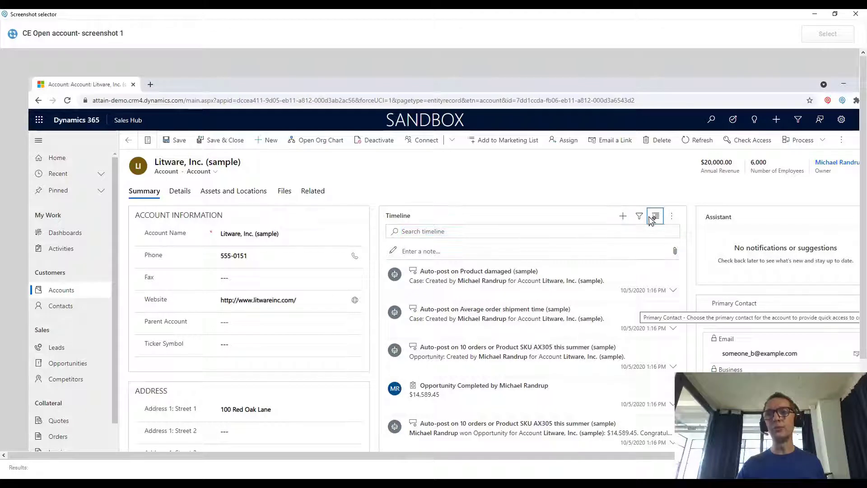
Save a Number of Employees variable using the 6,000 value selected on the screenshot.
{"action": "left_click", "coordinate": [758, 163]}
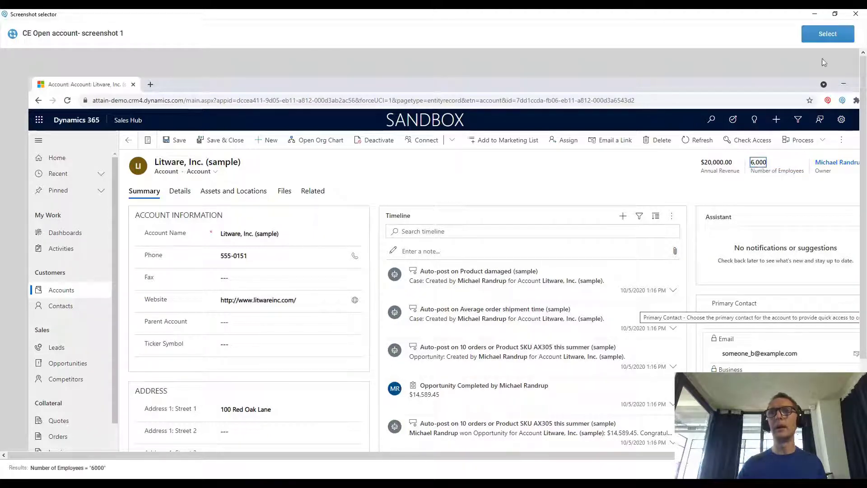
{"action": "left_click", "coordinate": [826, 40]}
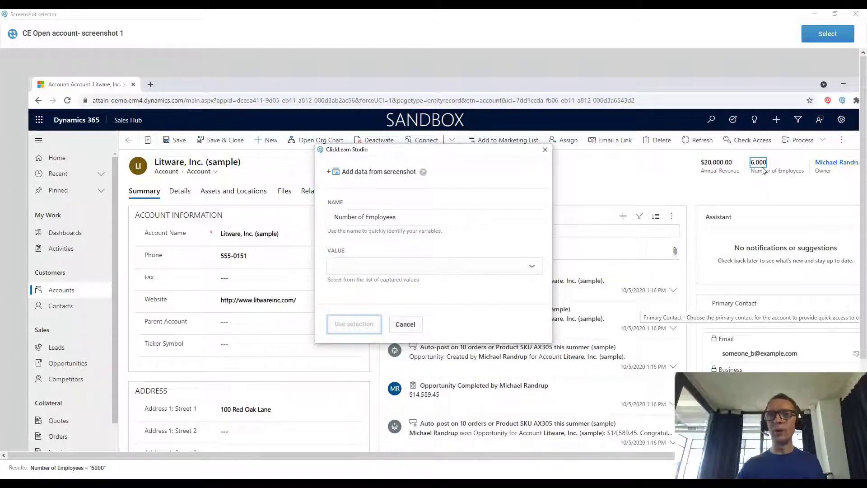
{"action": "left_click", "coordinate": [535, 268]}
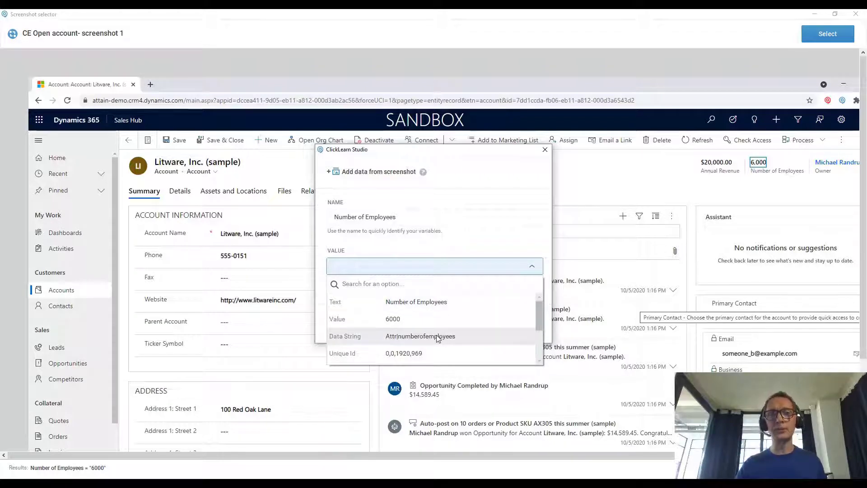
{"action": "left_click", "coordinate": [401, 321]}
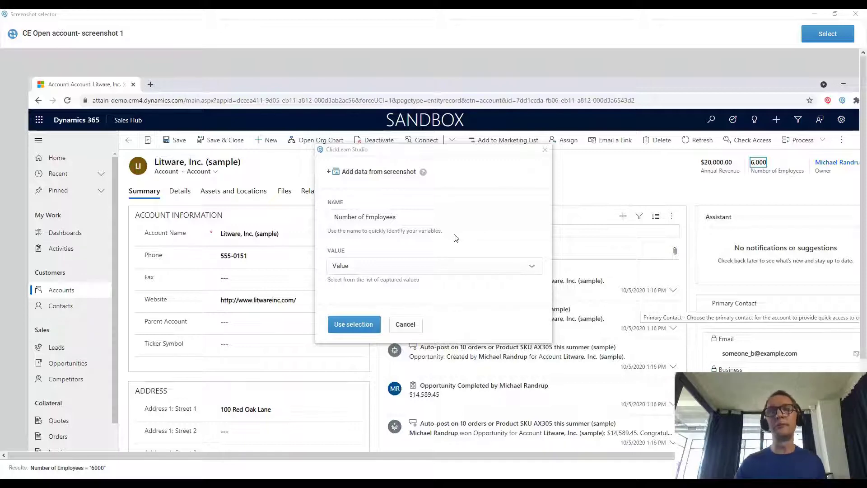
{"action": "left_click", "coordinate": [367, 322]}
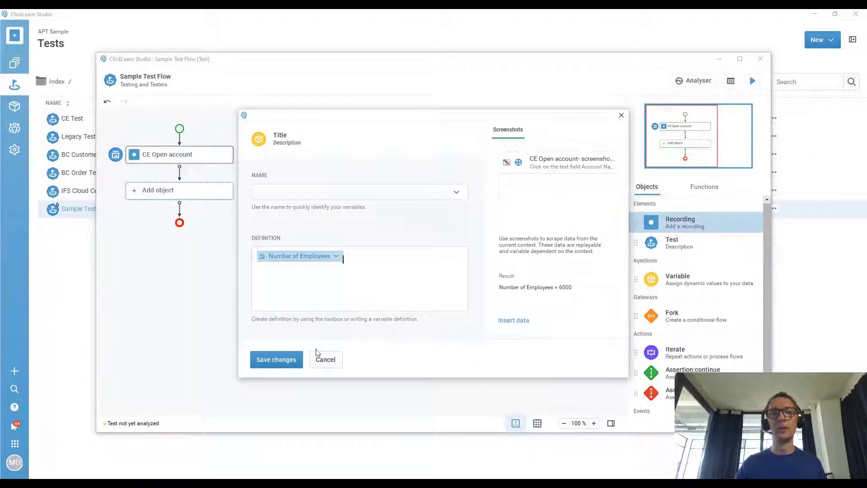
{"action": "left_click", "coordinate": [297, 359]}
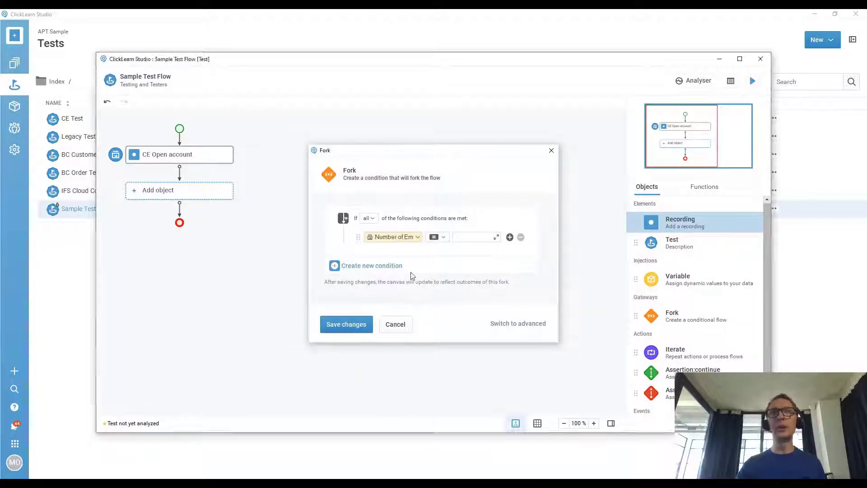
{"action": "left_click", "coordinate": [443, 237]}
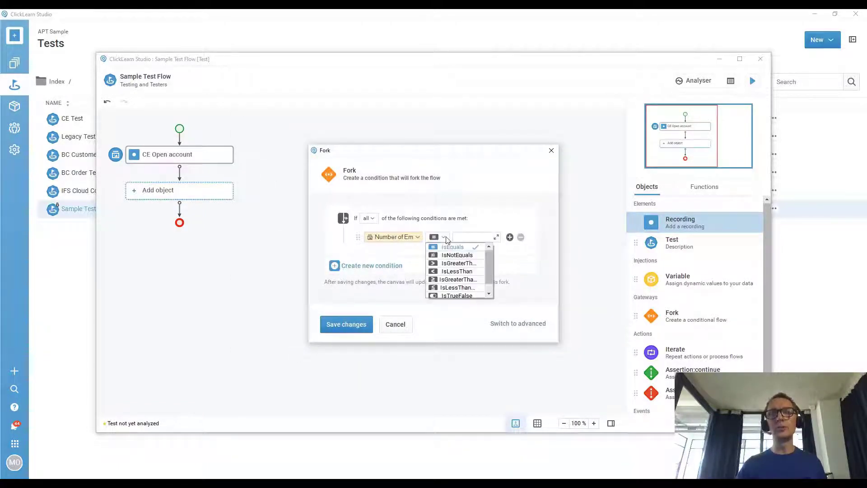
Set the fork condition to IsGreaterThanOrEqual 5000 and save it.
{"action": "left_click", "coordinate": [455, 280]}
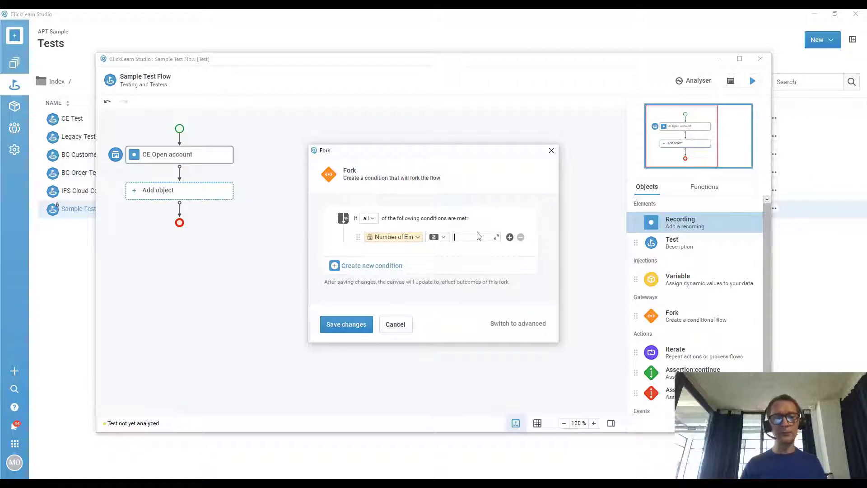
{"action": "type", "text": "5000"}
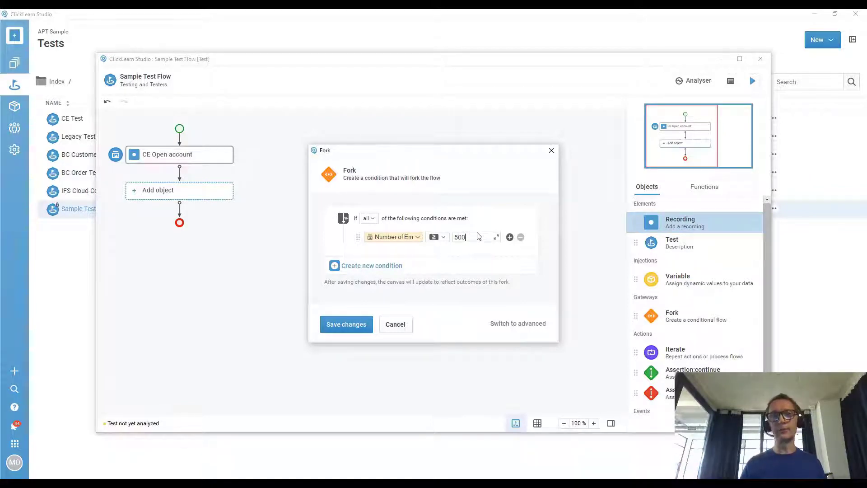
{"action": "left_click", "coordinate": [346, 322]}
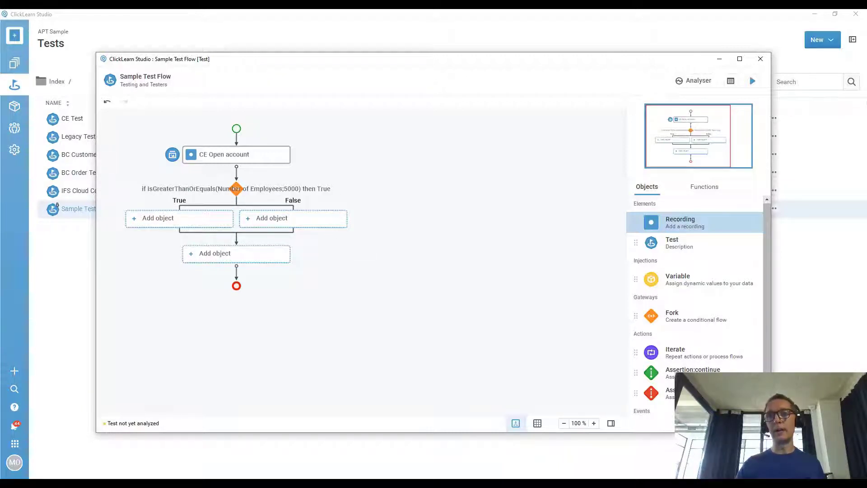
Add a continue assertion on True and a stop assertion on False, then close the editor.
{"action": "left_click_drag", "start_coordinate": [651, 372], "coordinate": [188, 224]}
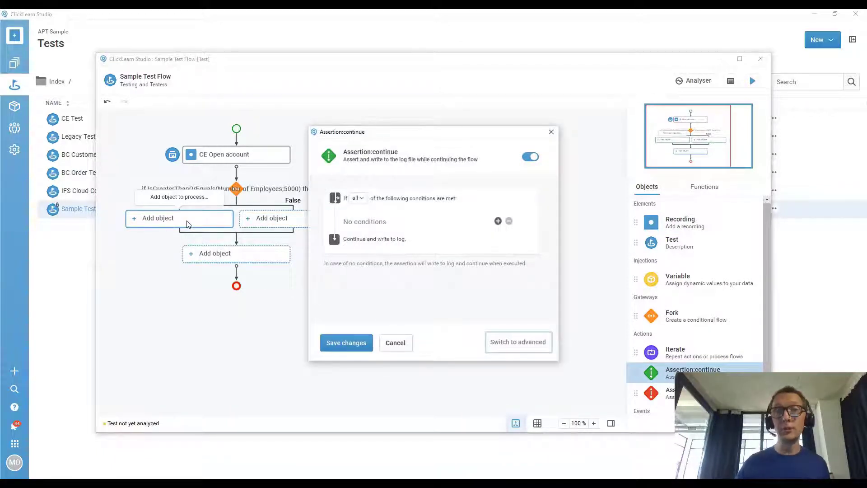
{"action": "left_click", "coordinate": [342, 337]}
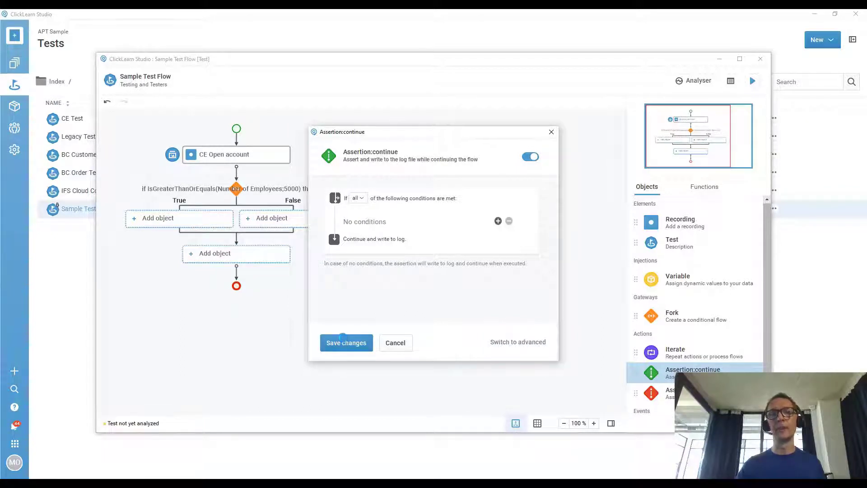
{"action": "left_click_drag", "start_coordinate": [636, 392], "coordinate": [316, 223]}
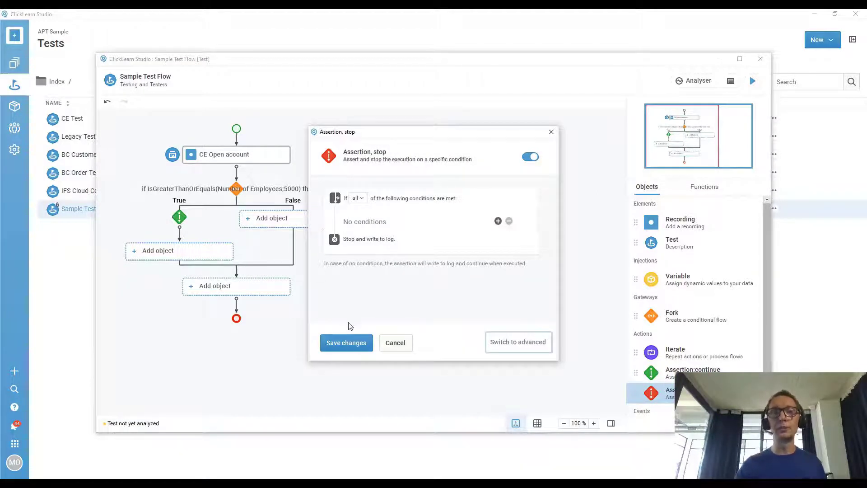
{"action": "left_click", "coordinate": [354, 343]}
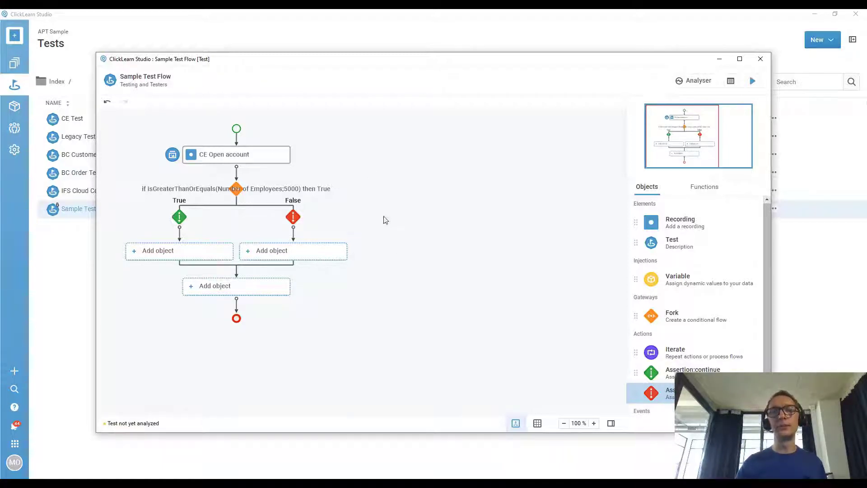
{"action": "left_click", "coordinate": [759, 59]}
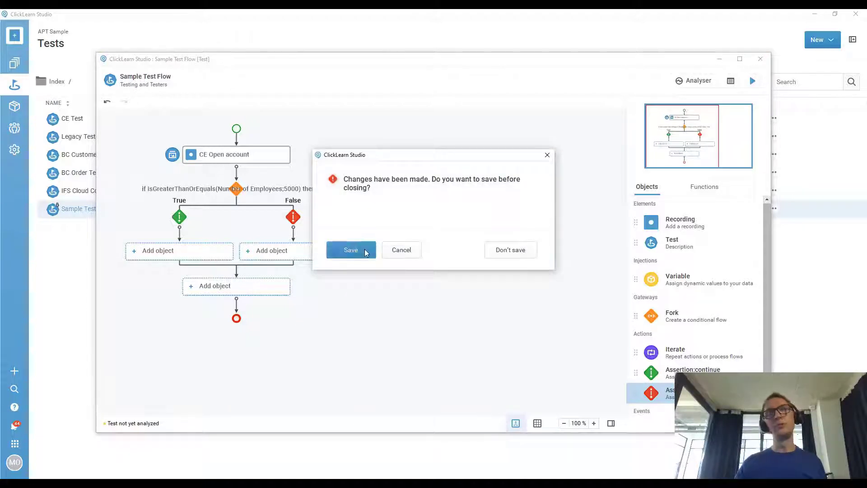
{"action": "left_click", "coordinate": [362, 250]}
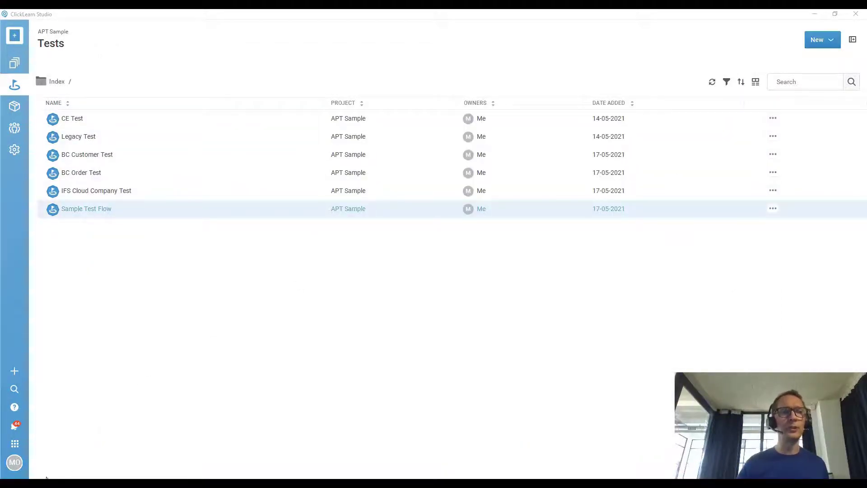
{"action": "left_click", "coordinate": [68, 484]}
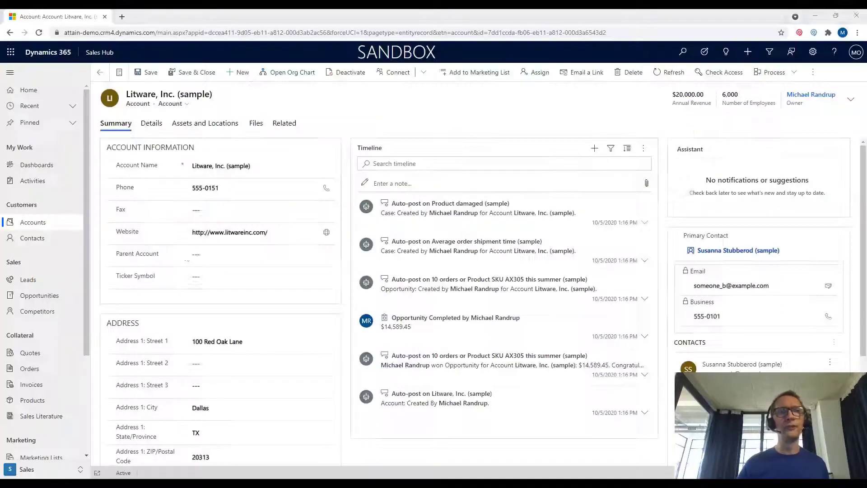
{"action": "left_click", "coordinate": [100, 74]}
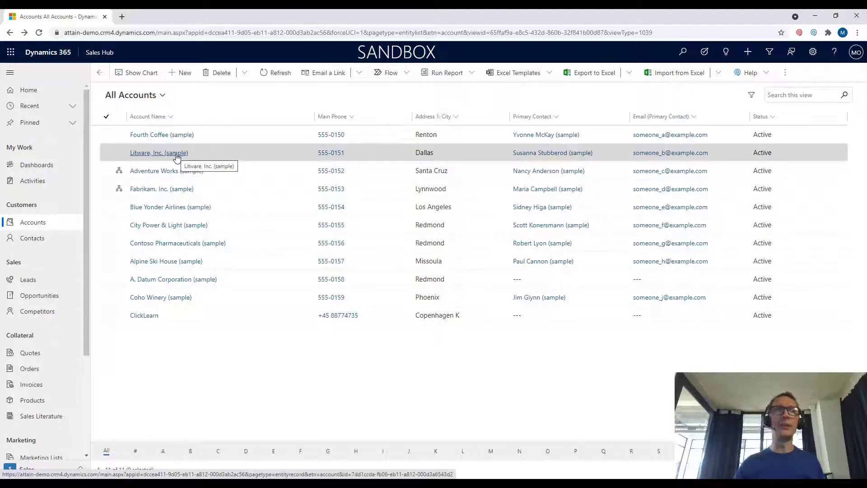
{"action": "left_click", "coordinate": [180, 138]}
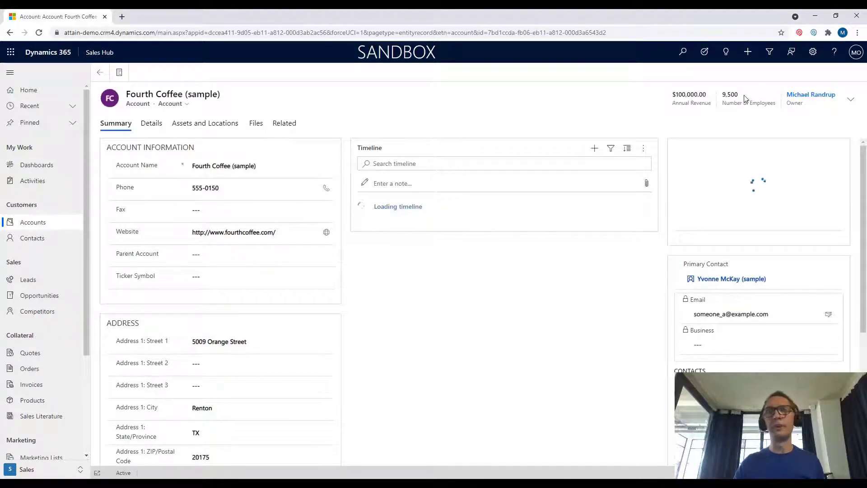
{"action": "left_click", "coordinate": [100, 75]}
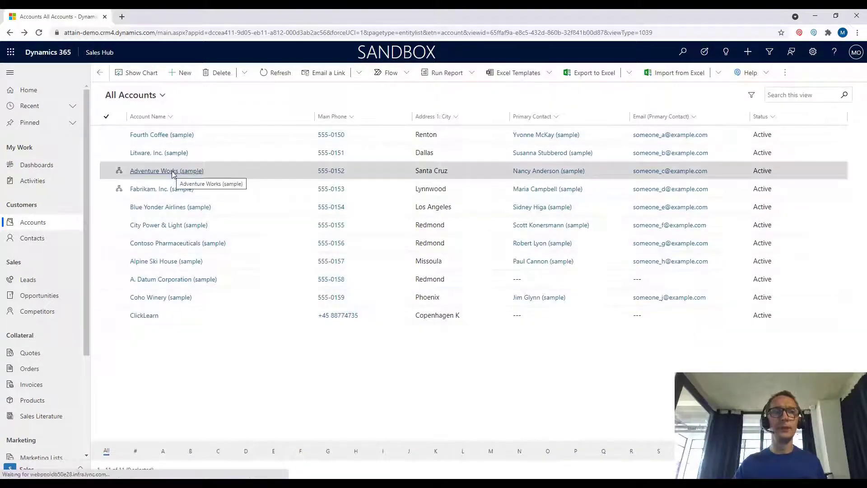
{"action": "left_click", "coordinate": [172, 175]}
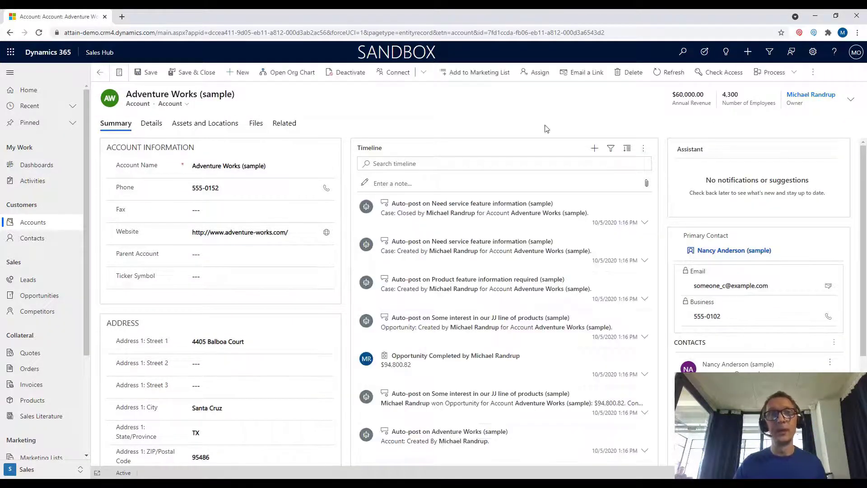
{"action": "left_click", "coordinate": [102, 73]}
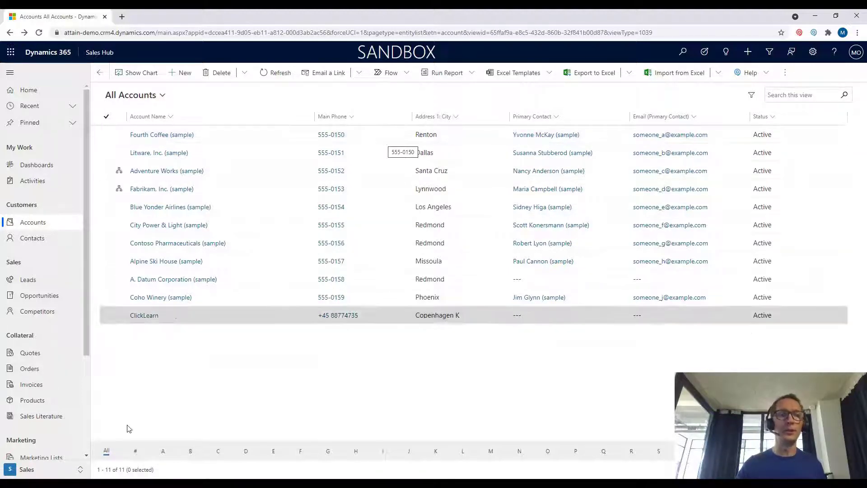
{"action": "left_click", "coordinate": [104, 484]}
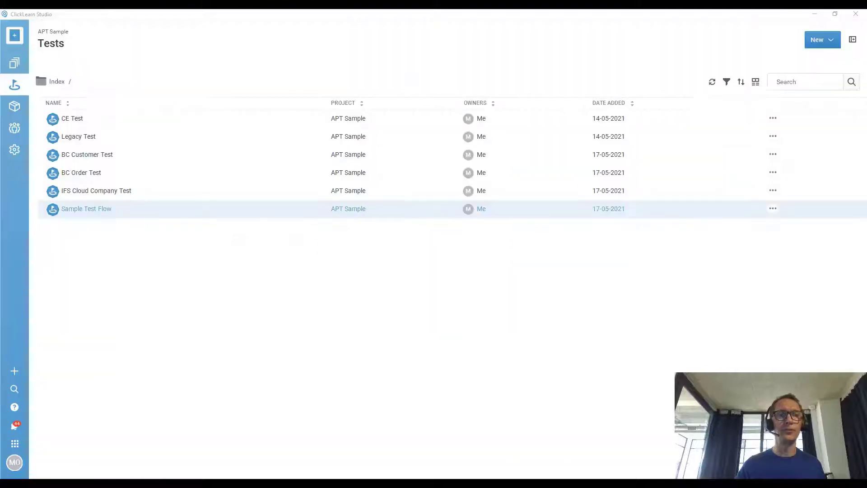
Reopen Sample Test Flow in the data-points view and open the CE Open account node's options.
{"action": "left_click", "coordinate": [89, 211]}
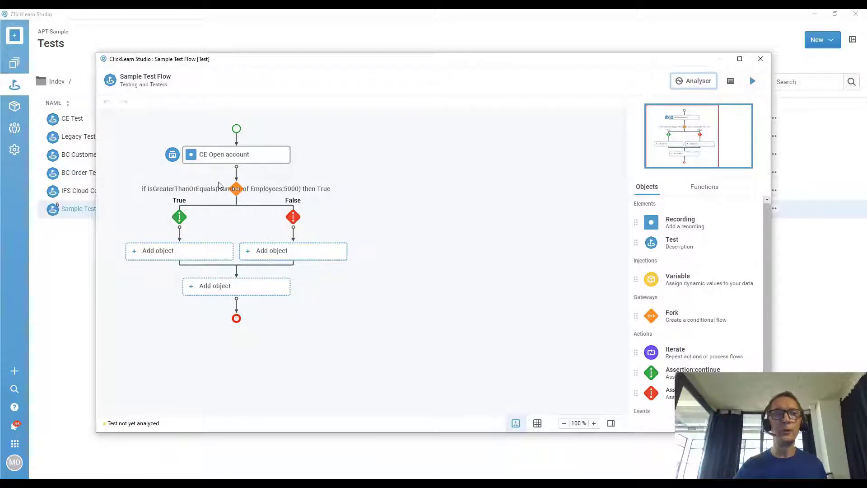
{"action": "left_click", "coordinate": [538, 423]}
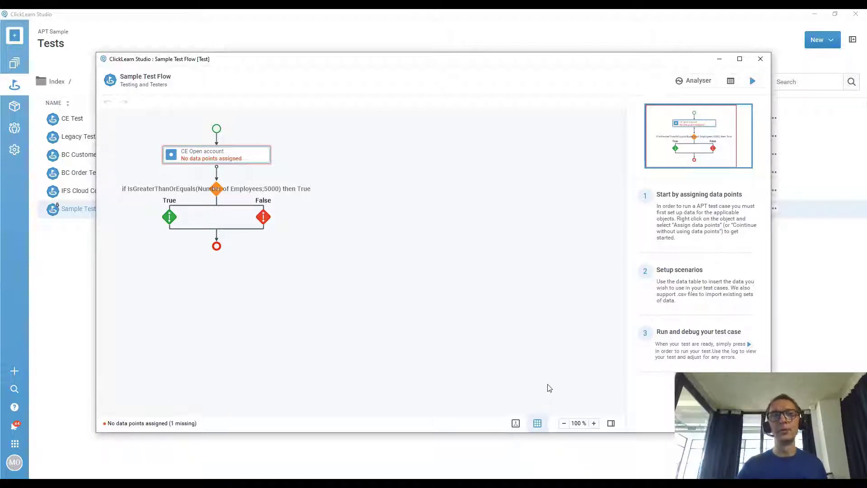
{"action": "mouse_move", "coordinate": [205, 156]}
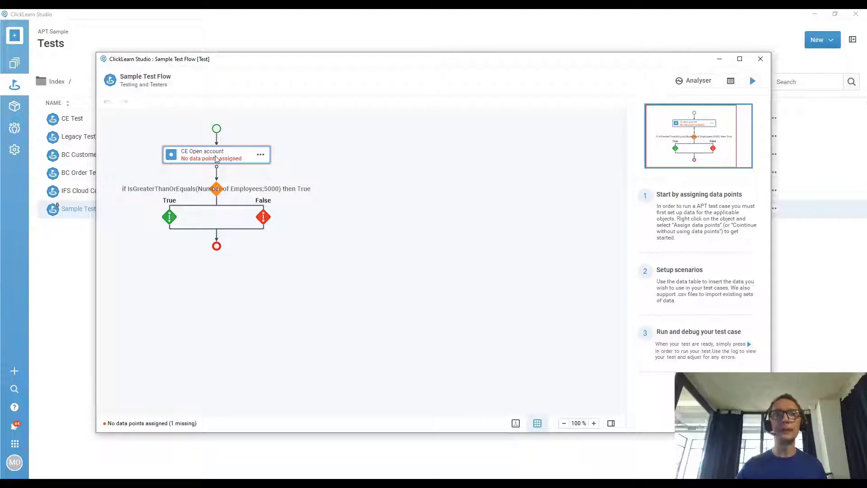
{"action": "left_click", "coordinate": [260, 156]}
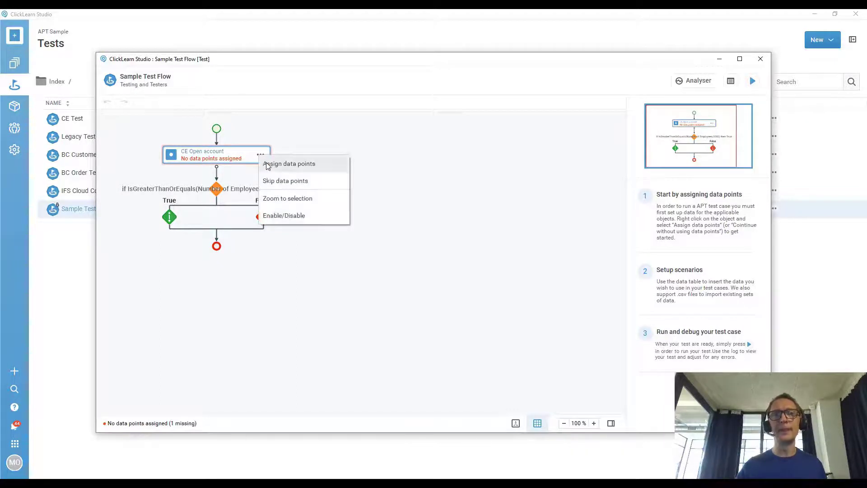
Make the Account Name link step in CE Open account a data point called 'name'.
{"action": "left_click", "coordinate": [267, 165]}
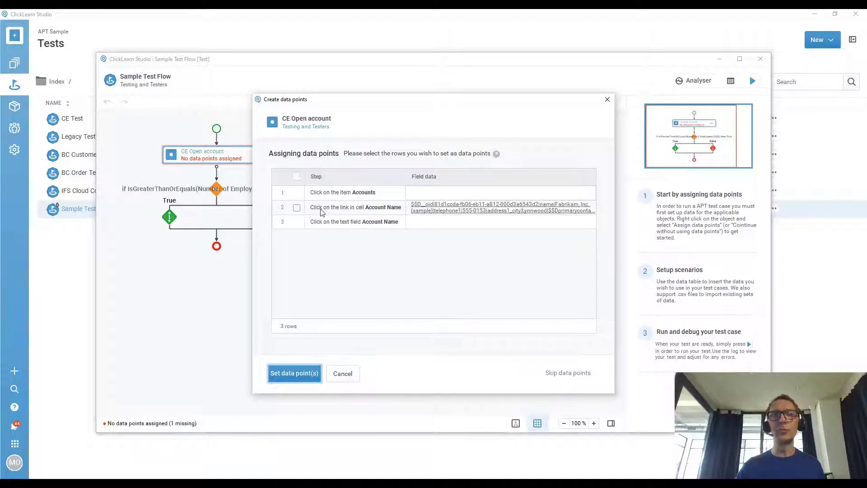
{"action": "left_click", "coordinate": [298, 210]}
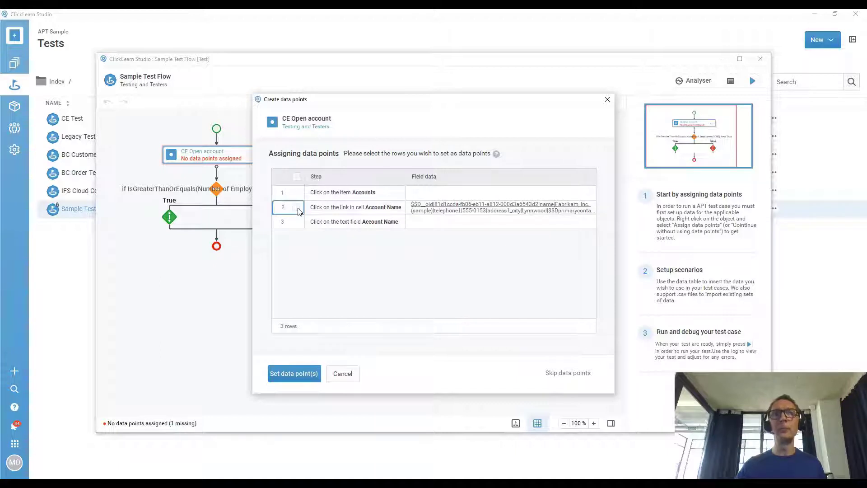
{"action": "left_click", "coordinate": [296, 208]}
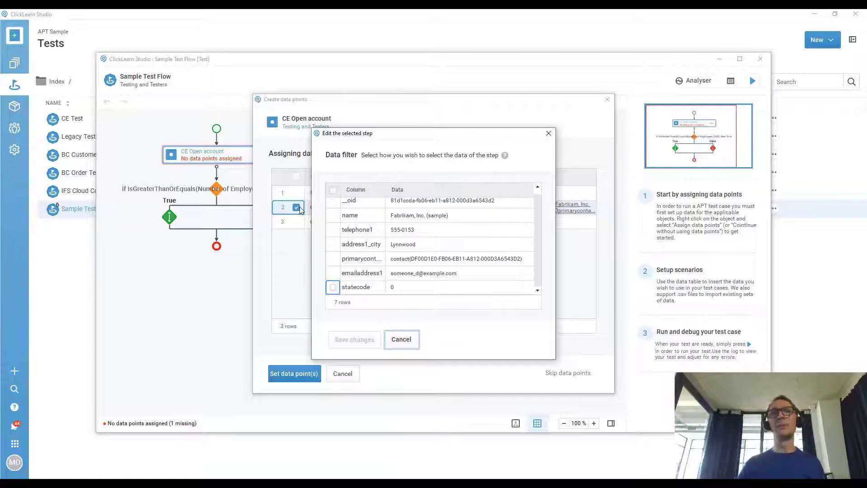
{"action": "left_click", "coordinate": [333, 215]}
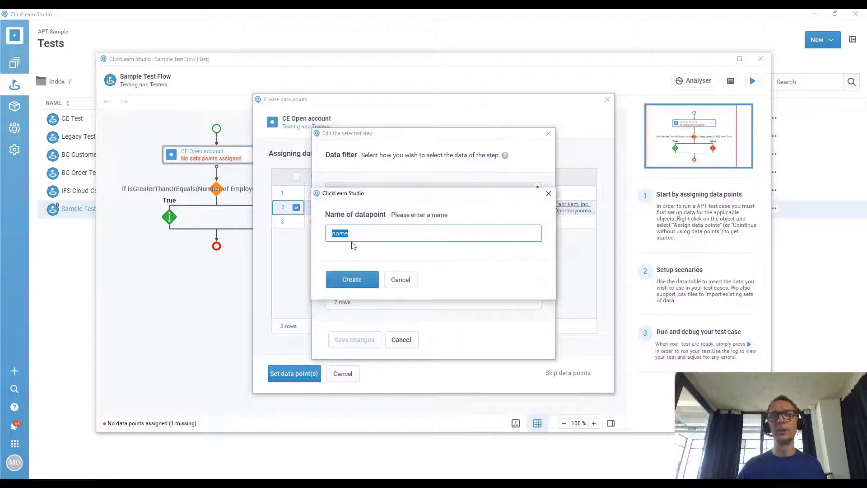
{"action": "left_click", "coordinate": [348, 279]}
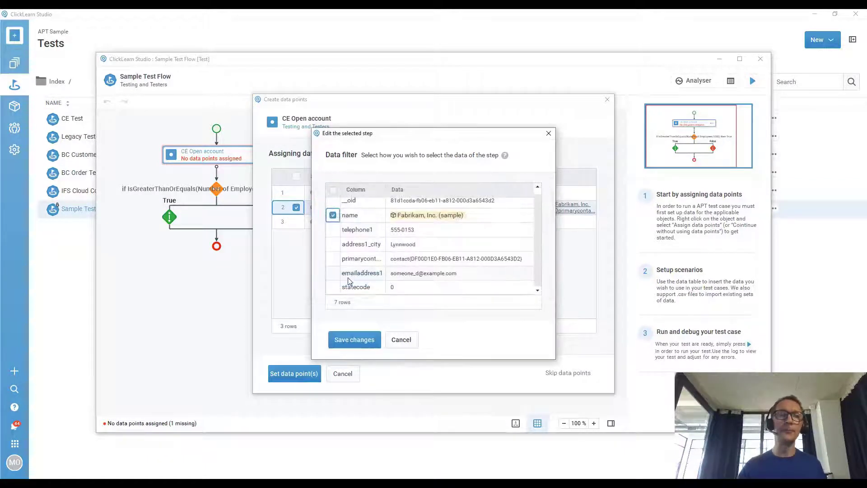
{"action": "left_click", "coordinate": [356, 339]}
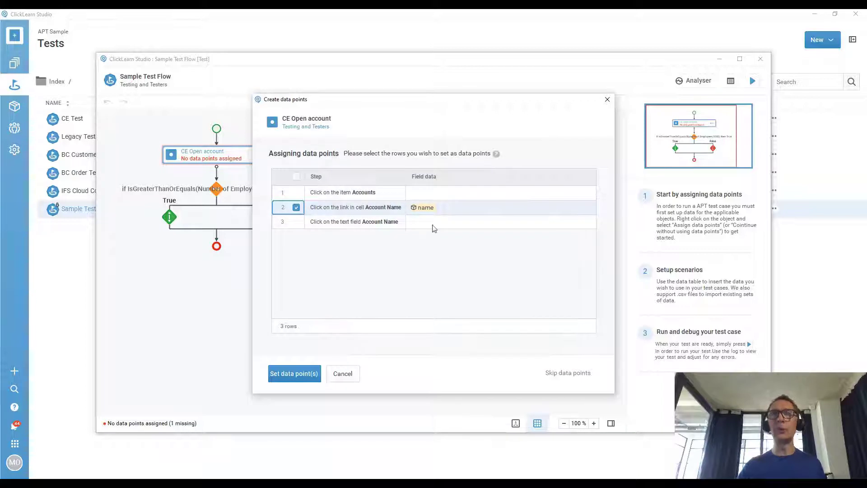
{"action": "left_click", "coordinate": [310, 373]}
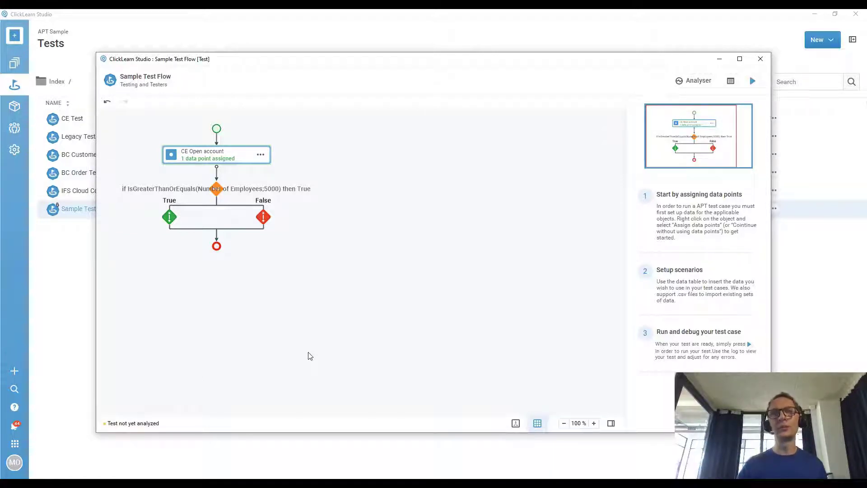
Add Scenario 1 and Scenario 2 to the flow's iteration data table.
{"action": "right_click", "coordinate": [217, 130]}
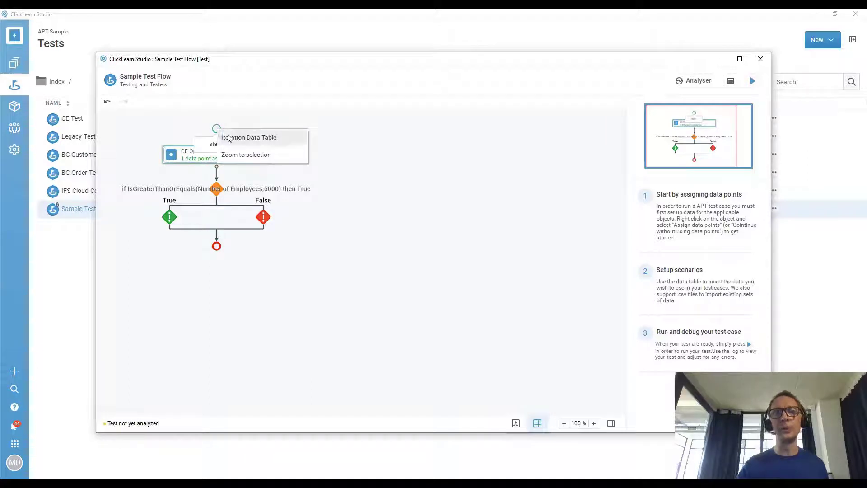
{"action": "left_click", "coordinate": [229, 138]}
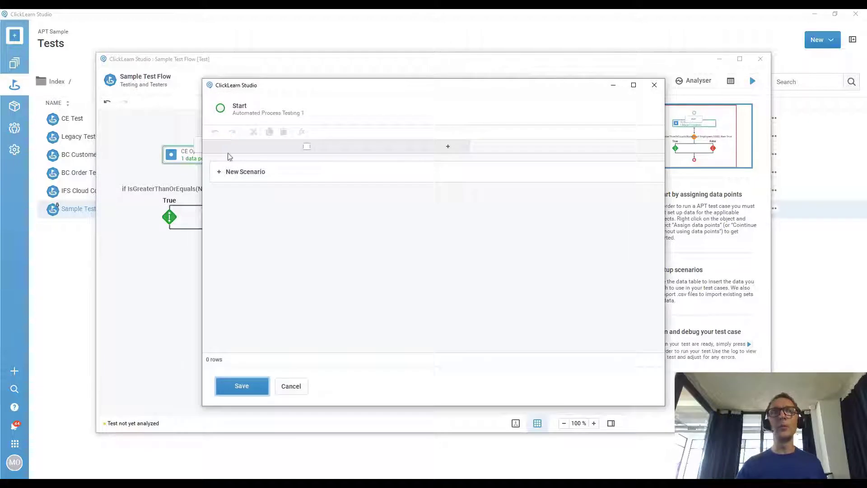
{"action": "left_click", "coordinate": [221, 173]}
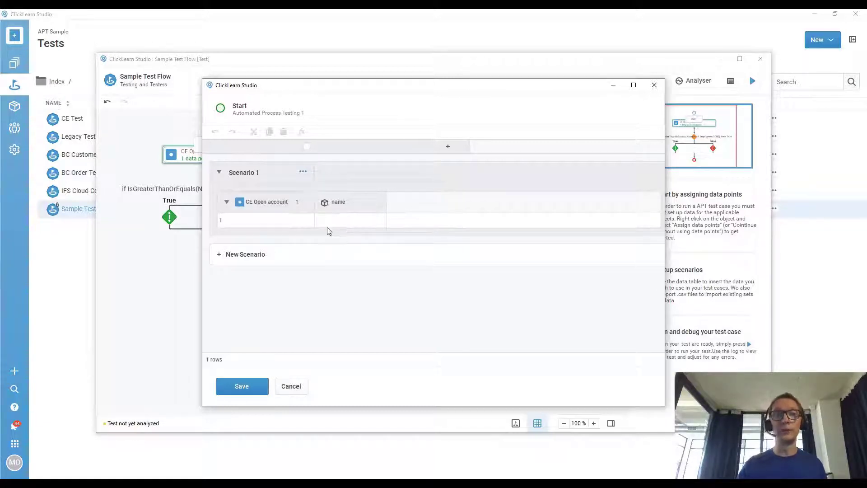
{"action": "left_click", "coordinate": [218, 254]}
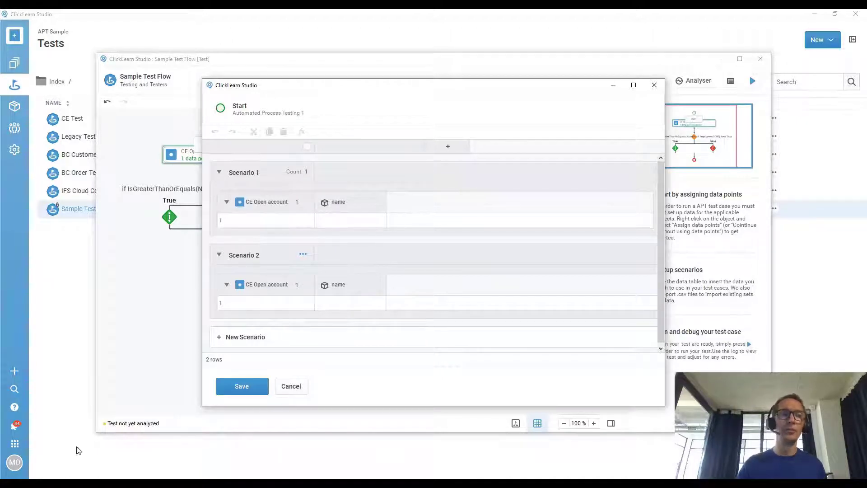
{"action": "left_click", "coordinate": [59, 482]}
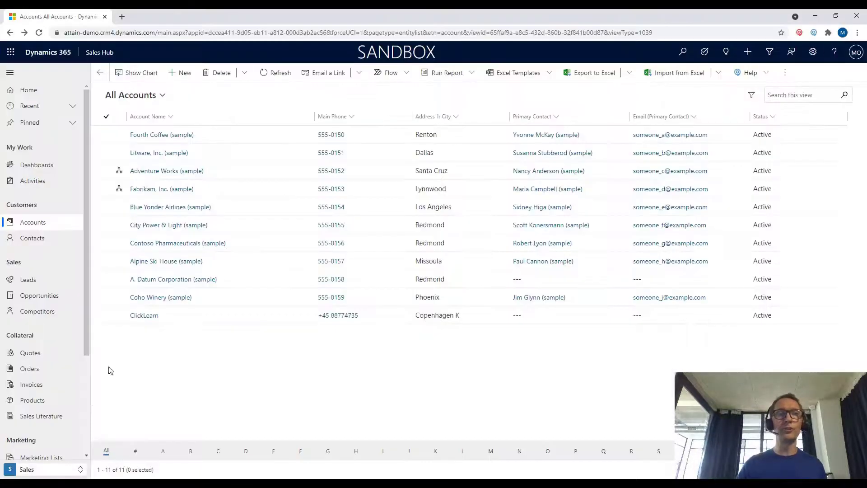
Copy the Fourth Coffee (sample) account name into Scenario 1's name cell.
{"action": "left_click", "coordinate": [162, 140]}
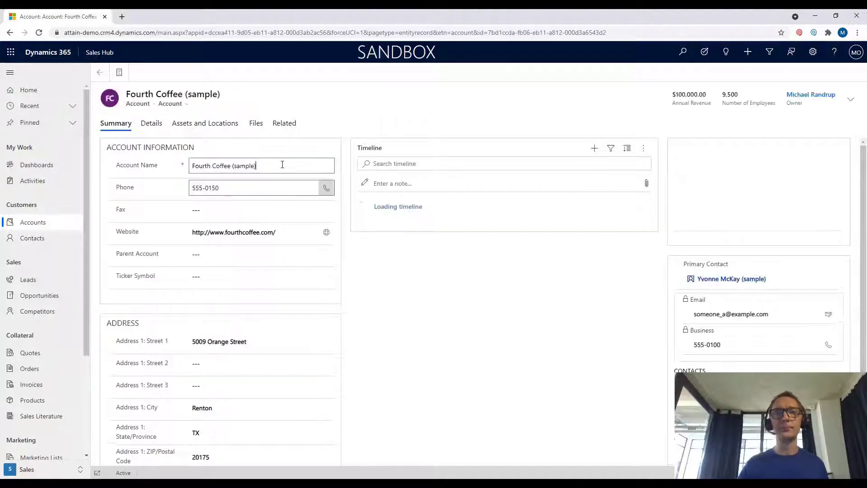
{"action": "left_click", "coordinate": [281, 164]}
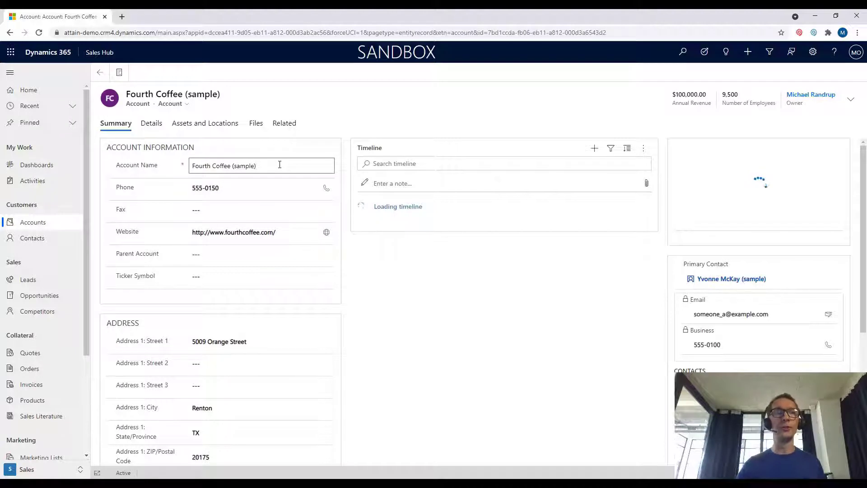
{"action": "triple_click", "coordinate": [278, 165]}
{"action": "key", "text": "ctrl+c"}
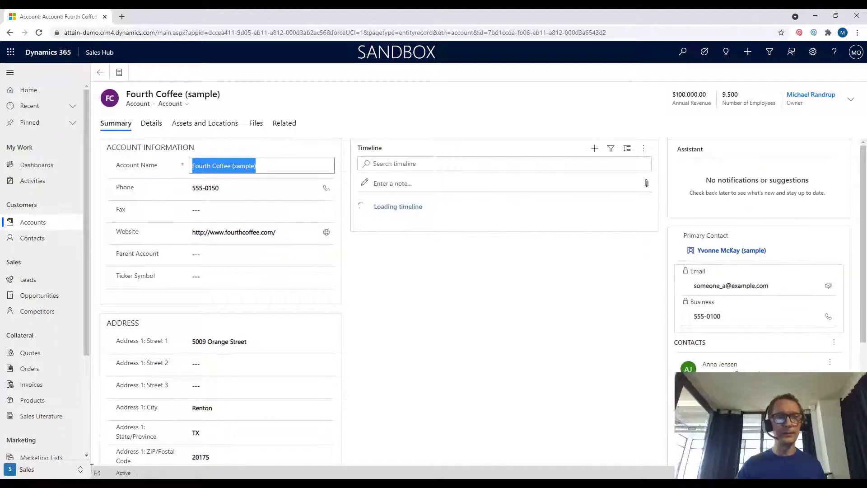
{"action": "left_click", "coordinate": [141, 483]}
{"action": "left_click", "coordinate": [225, 442]}
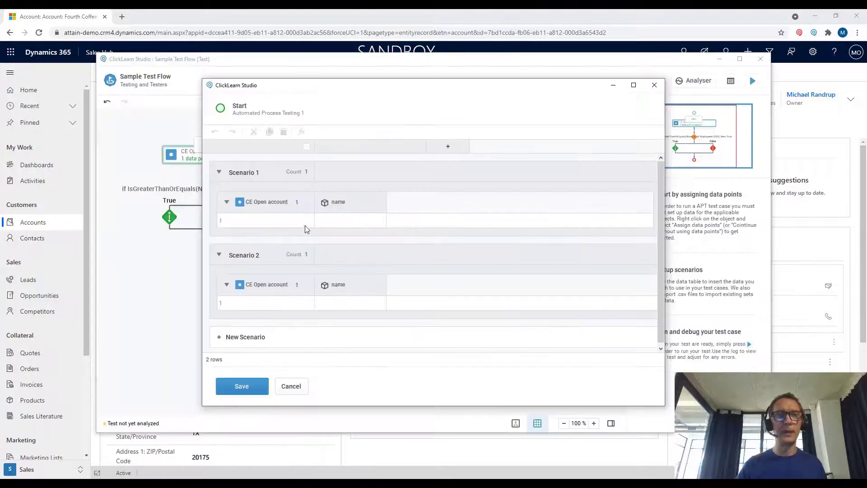
{"action": "left_click", "coordinate": [337, 221]}
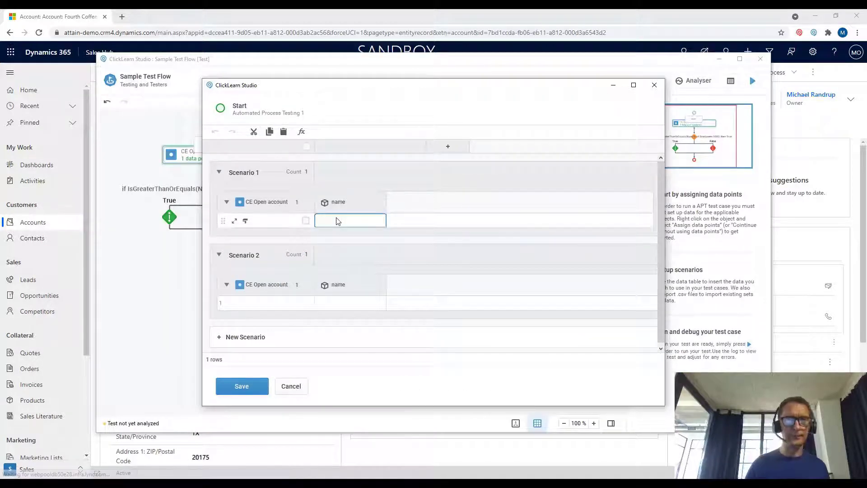
{"action": "key", "text": "ctrl+v"}
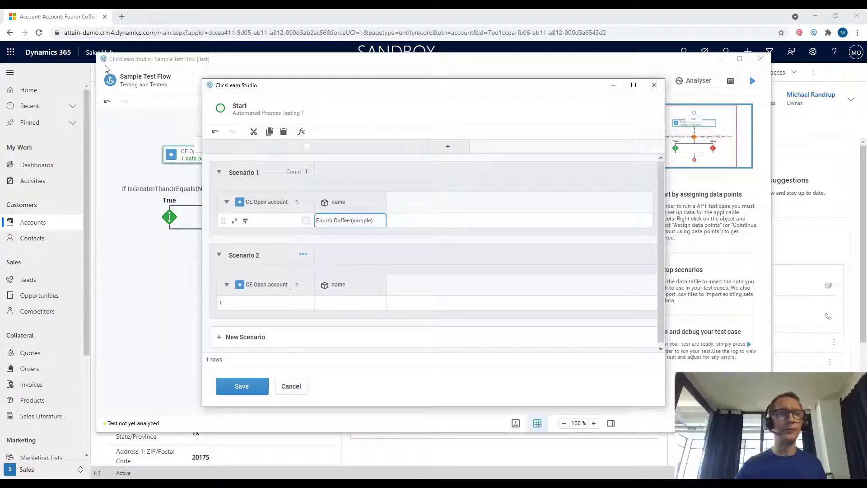
Go back to All Accounts and copy the Adventure Works (sample) account name.
{"action": "left_click", "coordinate": [153, 15]}
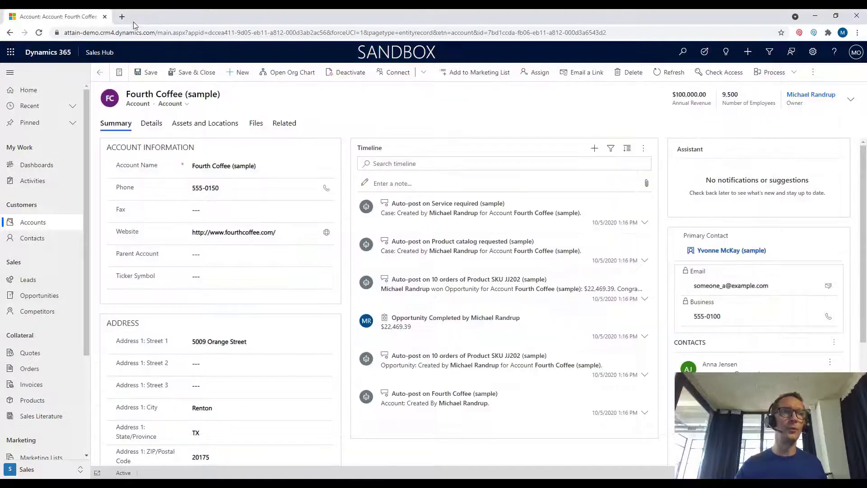
{"action": "left_click", "coordinate": [102, 74]}
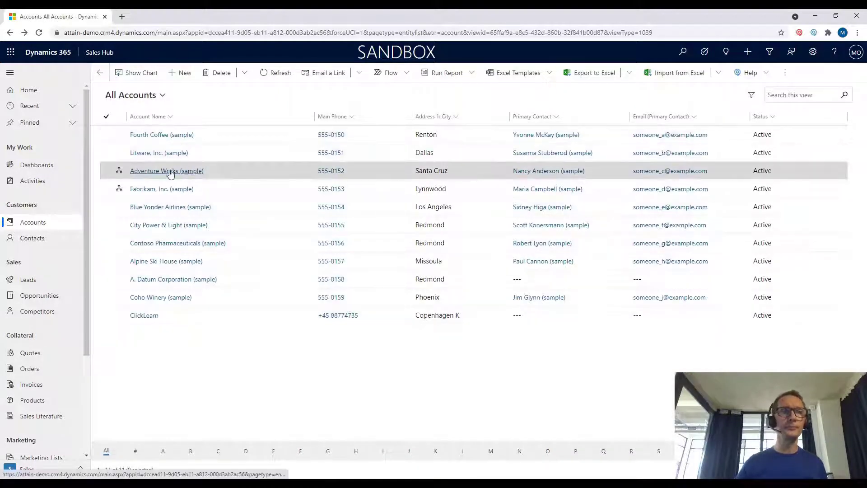
{"action": "left_click", "coordinate": [169, 173]}
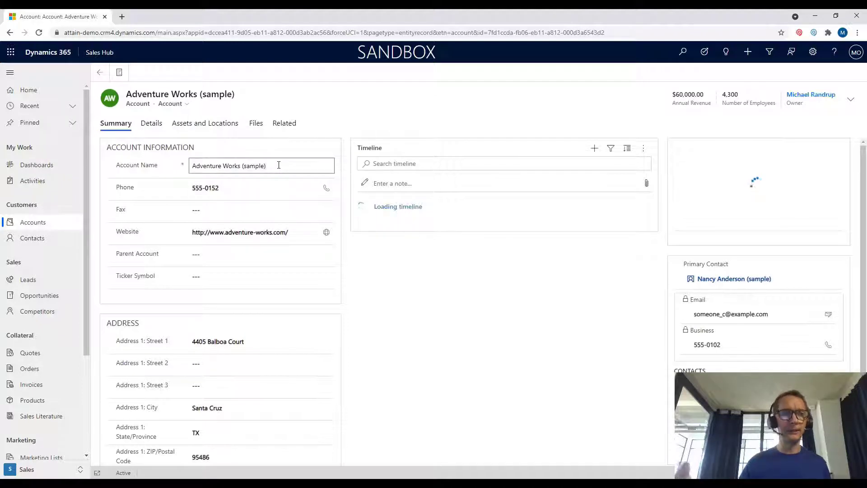
{"action": "left_click", "coordinate": [278, 166]}
{"action": "key", "text": "ctrl+c"}
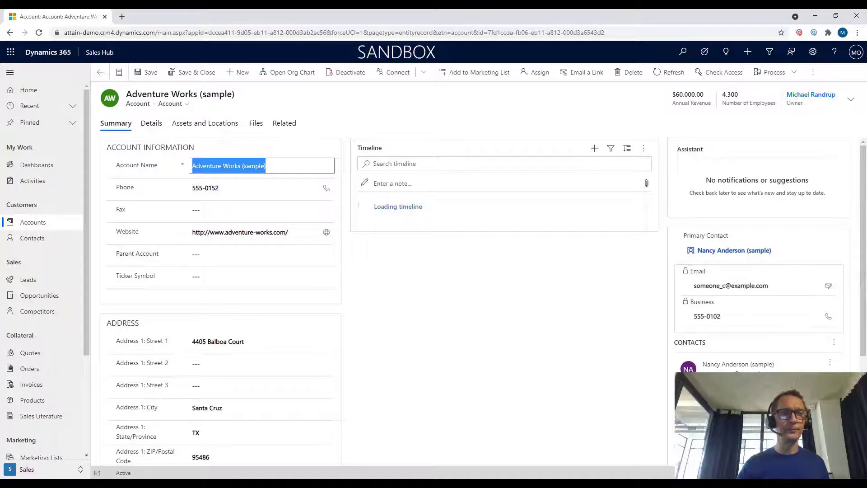
{"action": "left_click", "coordinate": [36, 165]}
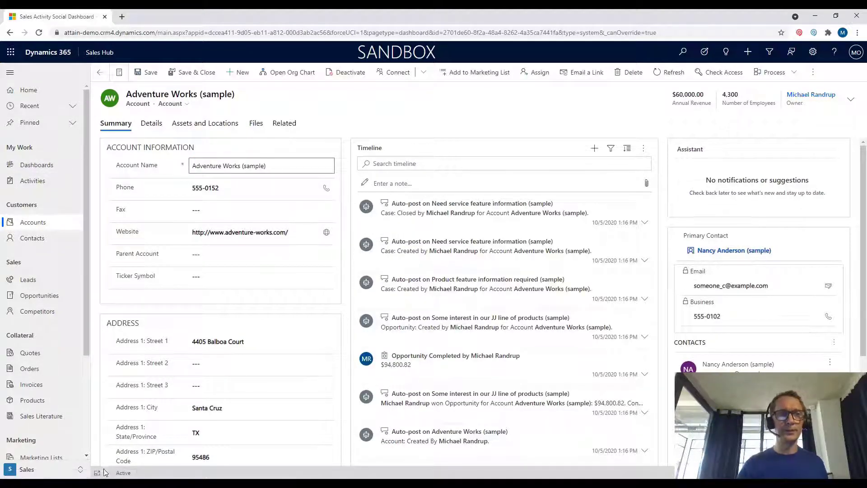
{"action": "left_click", "coordinate": [210, 459]}
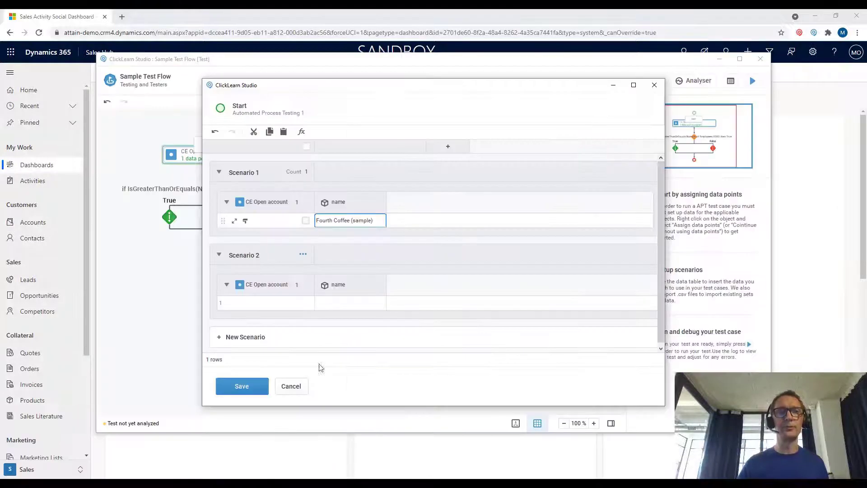
Paste Adventure Works (sample) into Scenario 2's name cell and save the scenario data.
{"action": "left_click", "coordinate": [344, 304]}
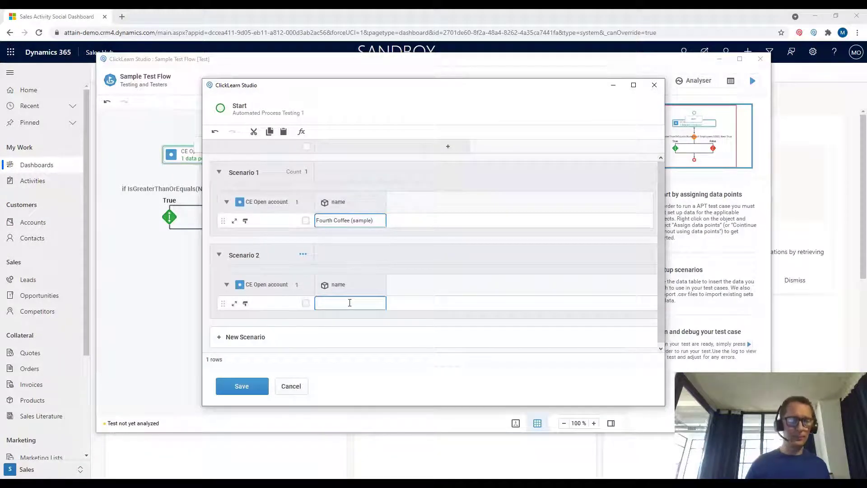
{"action": "key", "text": "ctrl+v"}
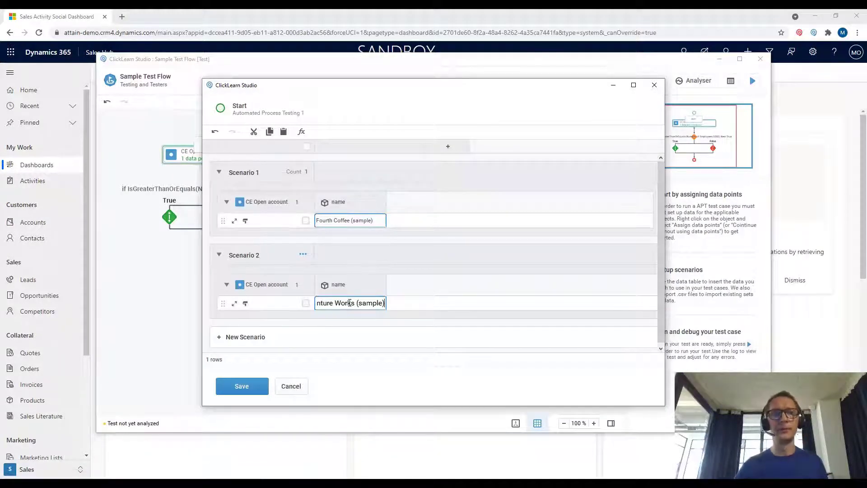
{"action": "left_click", "coordinate": [249, 387]}
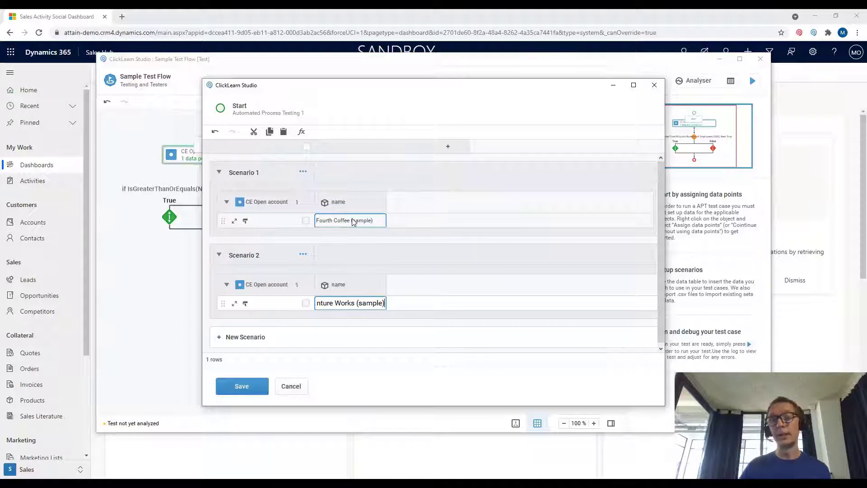
{"action": "left_click", "coordinate": [246, 387]}
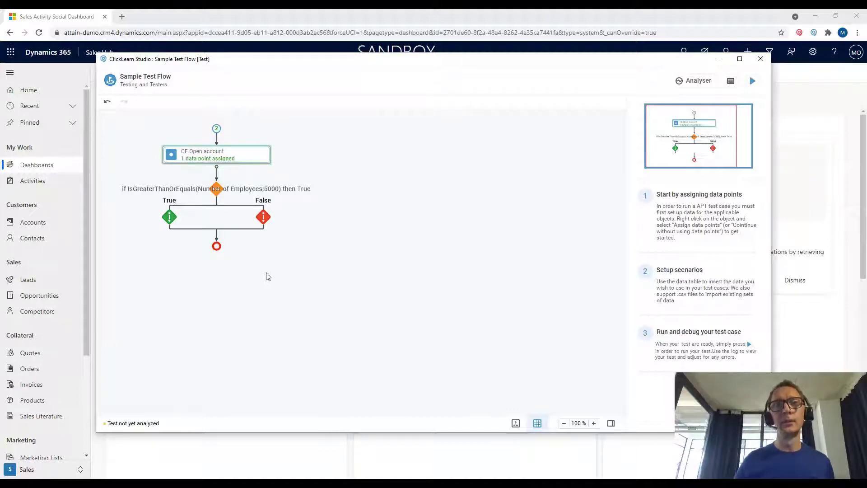
Close the Sample Test Flow editor, saving its changes, and return to the Tests list.
{"action": "left_click", "coordinate": [759, 59]}
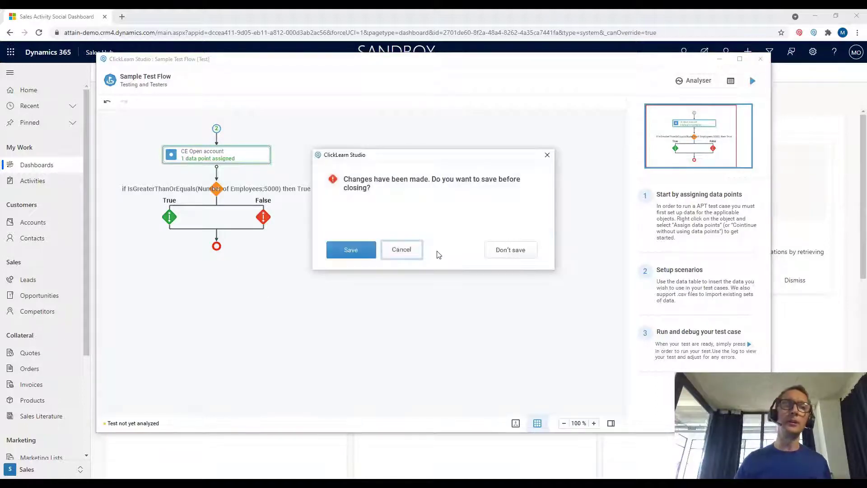
{"action": "left_click", "coordinate": [368, 253]}
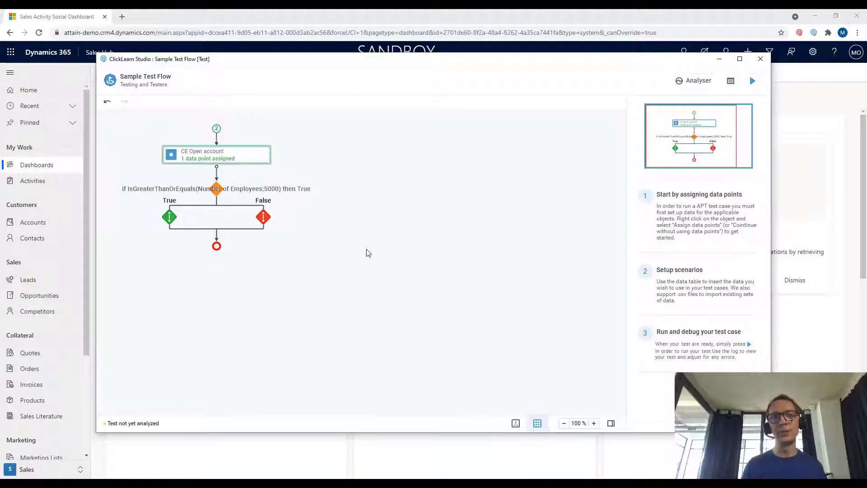
{"action": "key", "text": "alt+Tab"}
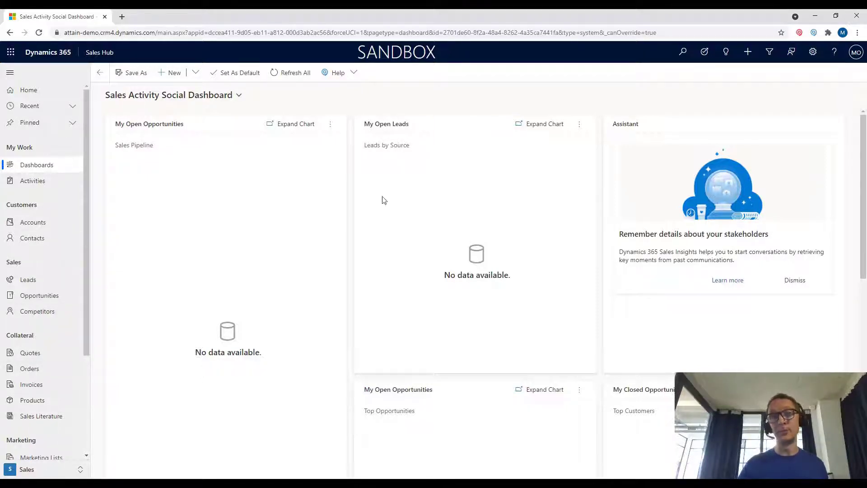
{"action": "key", "text": "alt+Tab"}
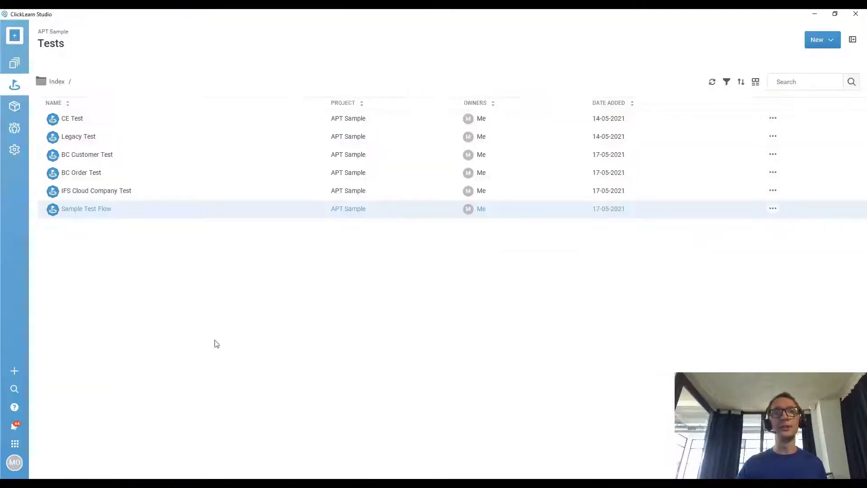
Open Sample Test Flow and run the test.
{"action": "double_click", "coordinate": [243, 213]}
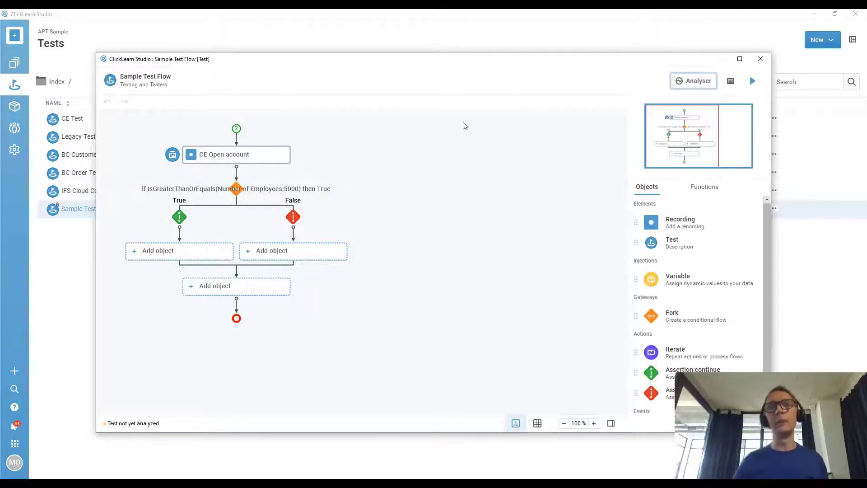
{"action": "left_click", "coordinate": [752, 81]}
{"action": "left_click", "coordinate": [257, 357]}
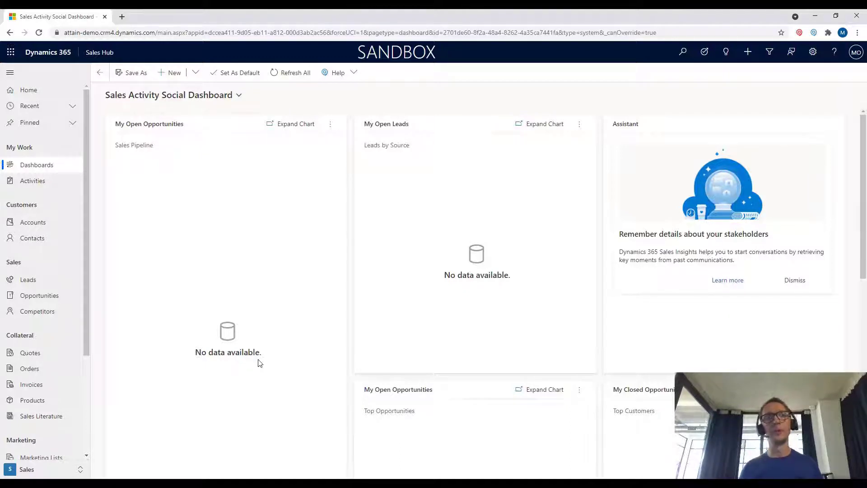
Open Accounts from the sidebar so playback reaches the Fourth Coffee (sample) record.
{"action": "left_click", "coordinate": [33, 222]}
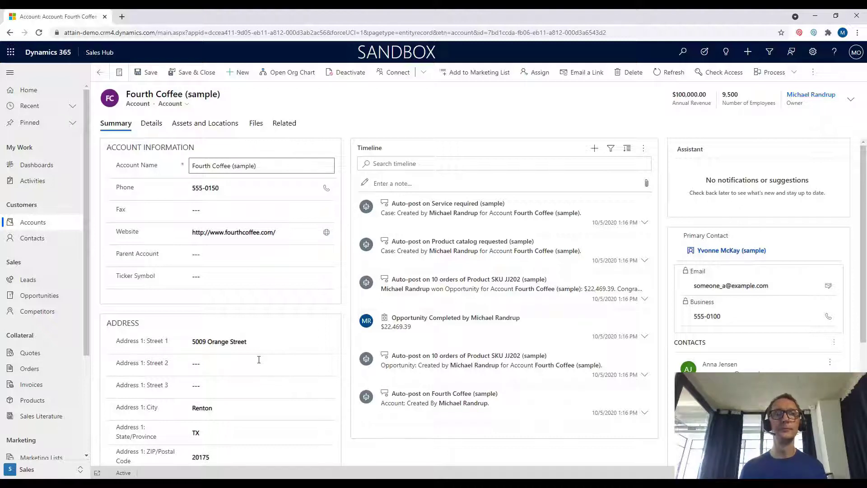
Return to All Accounts so the run continues with the second scenario.
{"action": "key", "text": "alt+Left"}
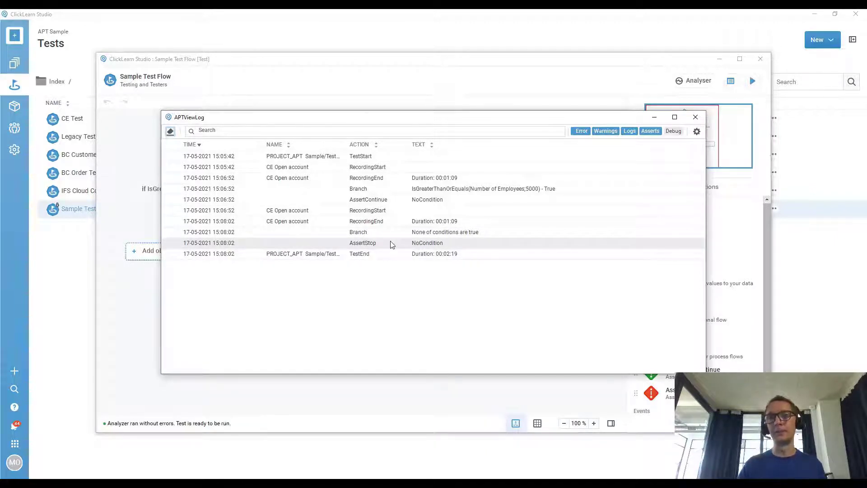
Close the run log window and go to the Assets directory.
{"action": "left_click", "coordinate": [694, 120]}
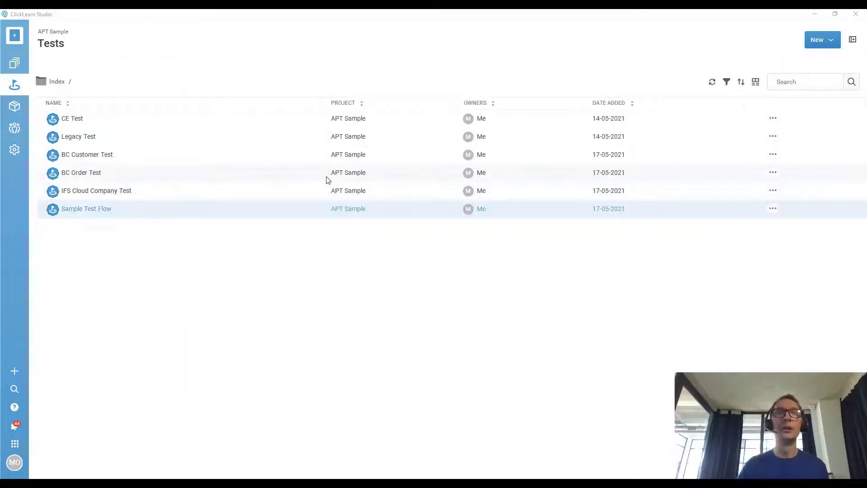
{"action": "left_click", "coordinate": [13, 109]}
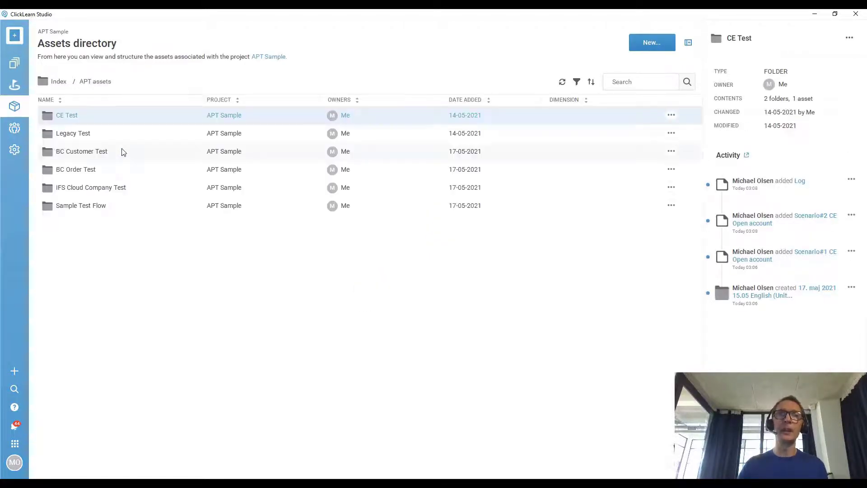
Open Sample Test Flow's assets and its 17. maj 2021 15.05 run folder.
{"action": "double_click", "coordinate": [88, 207]}
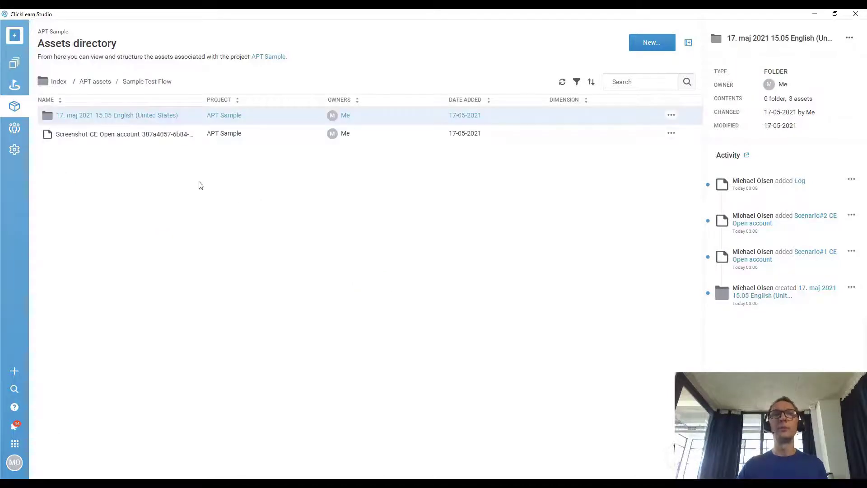
{"action": "double_click", "coordinate": [142, 115]}
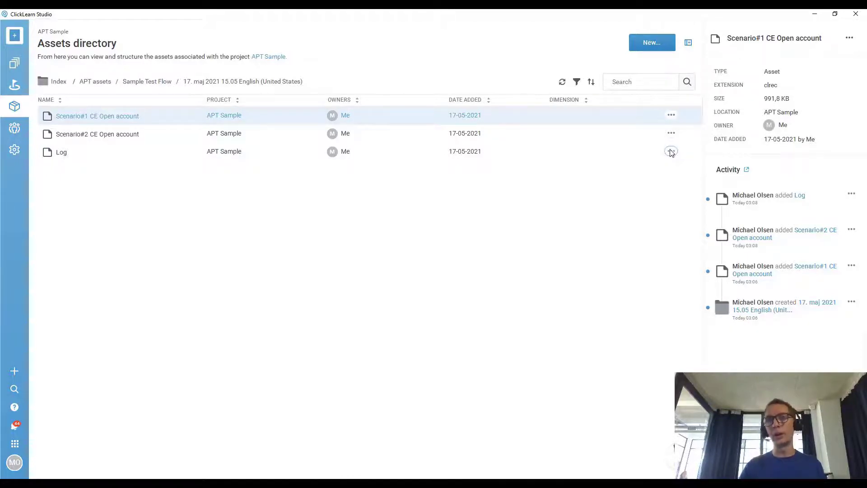
{"action": "left_click", "coordinate": [671, 116]}
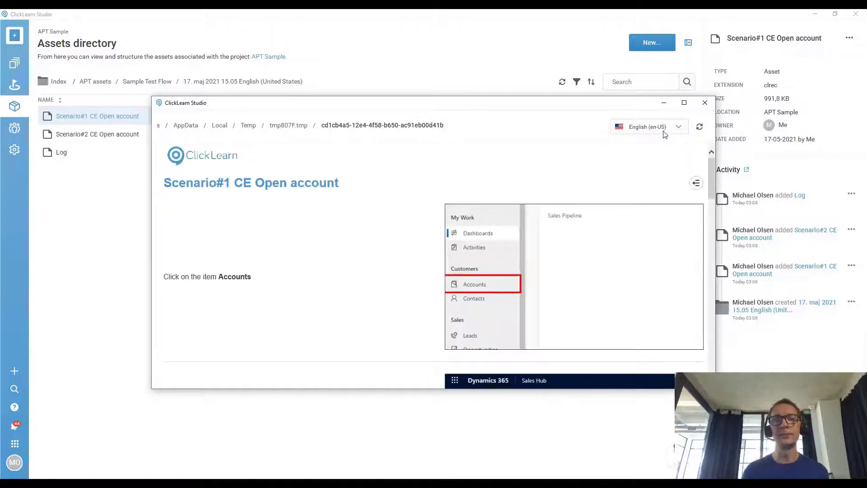
{"action": "scroll", "coordinate": [494, 233], "scroll_direction": "down", "scroll_amount": 2}
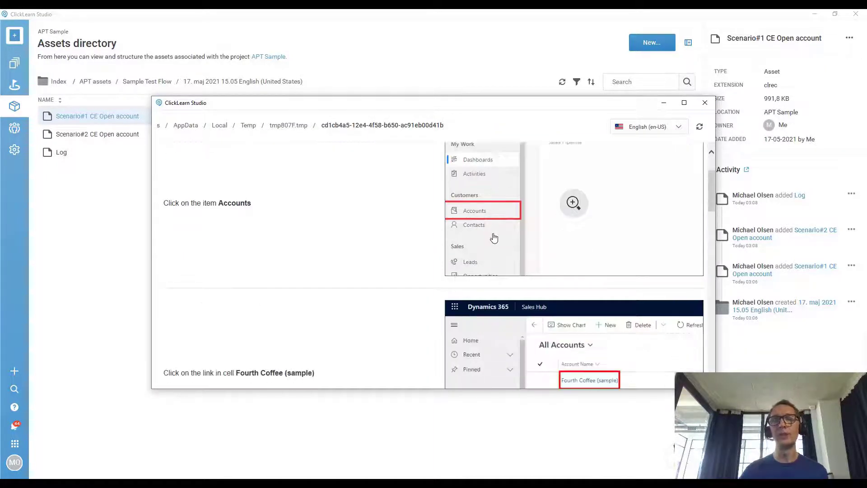
{"action": "scroll", "coordinate": [494, 238], "scroll_direction": "down", "scroll_amount": 1}
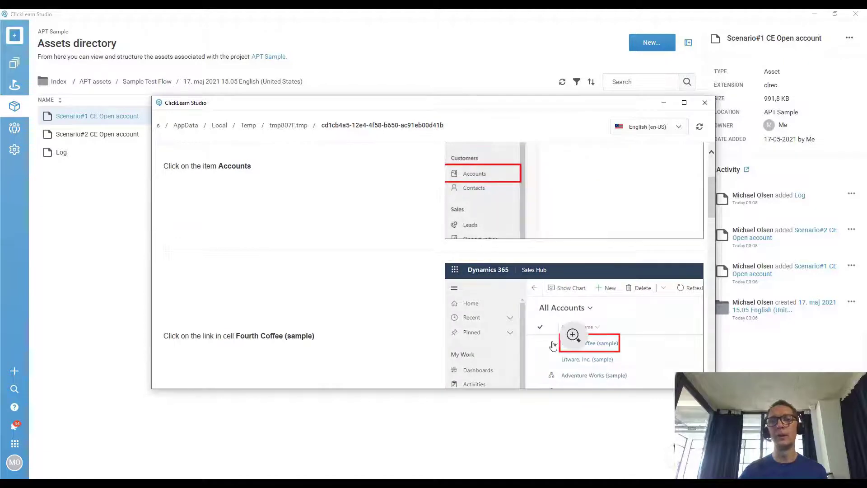
{"action": "scroll", "coordinate": [348, 303], "scroll_direction": "down", "scroll_amount": 3}
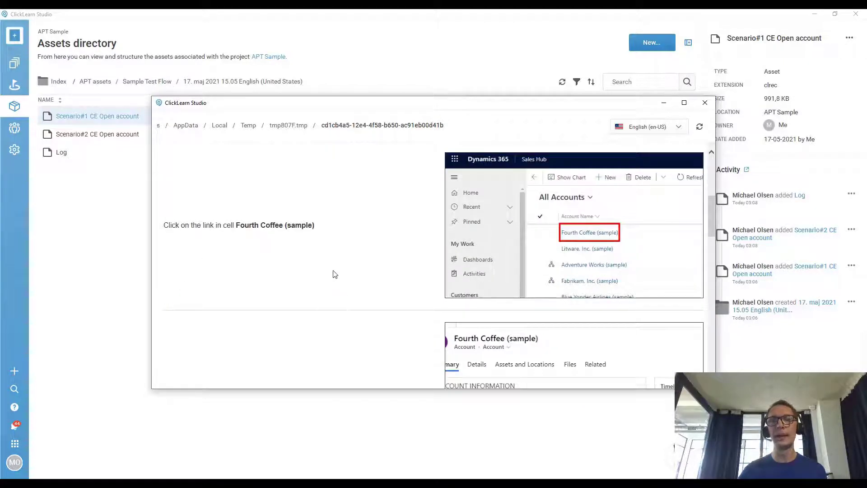
{"action": "scroll", "coordinate": [334, 275], "scroll_direction": "down", "scroll_amount": 3}
{"action": "scroll", "coordinate": [321, 282], "scroll_direction": "down", "scroll_amount": 5}
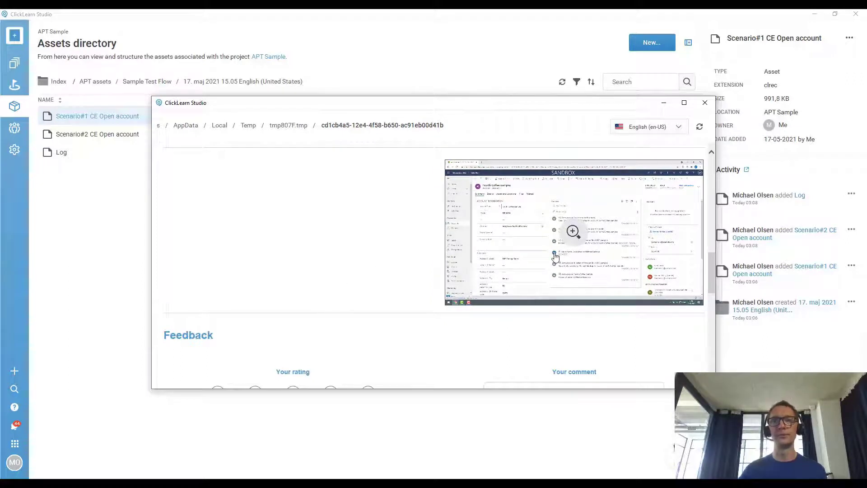
{"action": "left_click", "coordinate": [704, 103]}
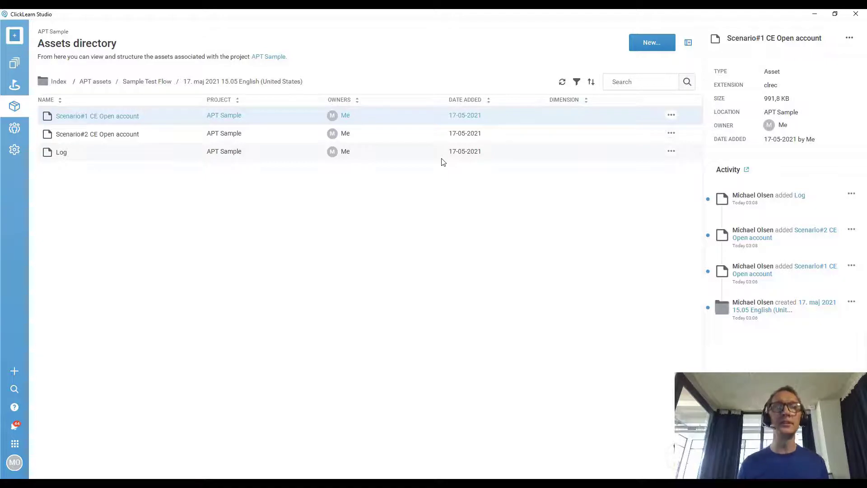
Show the APT Sample project's Tests list from the left sidebar.
{"action": "left_click", "coordinate": [11, 90]}
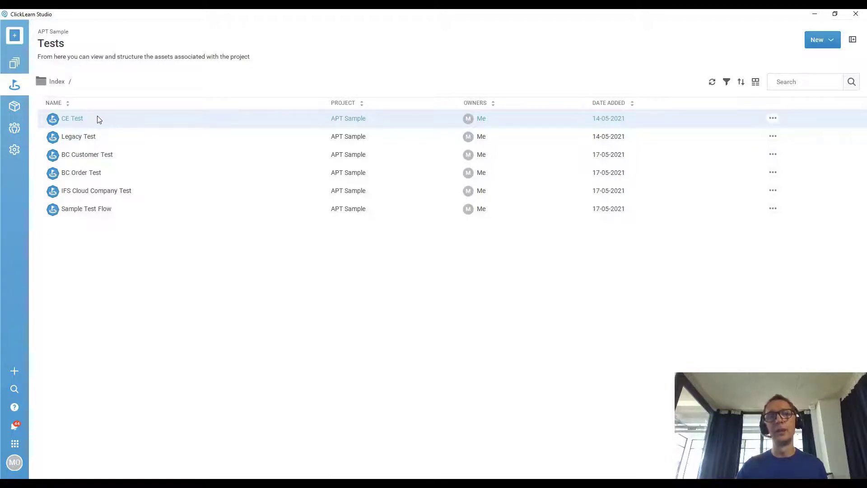
Open CE Test, which branches on Number of Employees ≥ 7000, in the flow editor.
{"action": "double_click", "coordinate": [97, 117]}
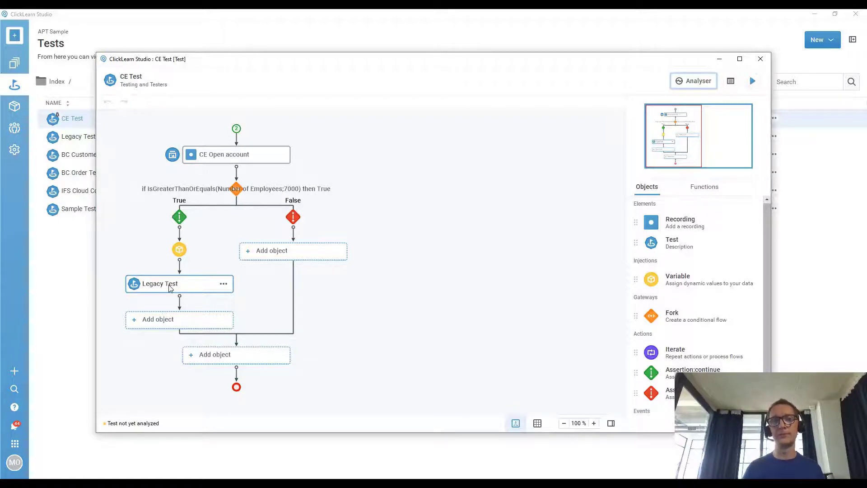
Edit the True branch's phonenumber variable and bring up the CE Open account screenshot.
{"action": "right_click", "coordinate": [179, 249]}
{"action": "left_click", "coordinate": [194, 258]}
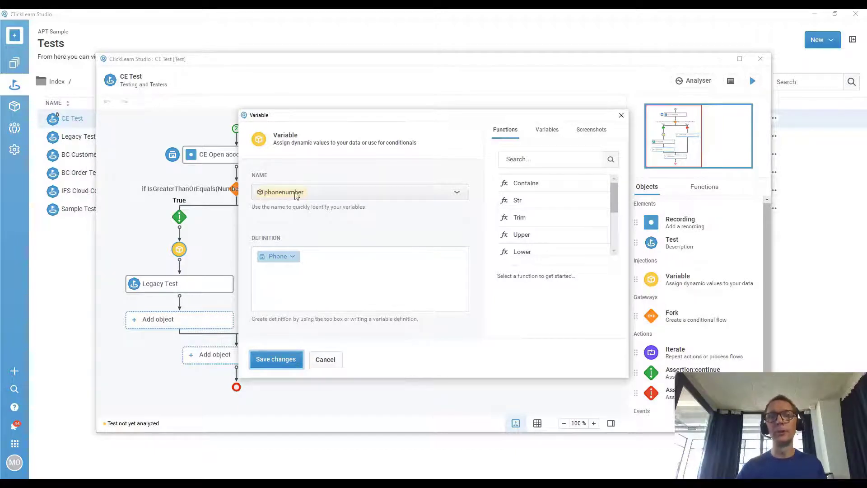
{"action": "left_click", "coordinate": [590, 131]}
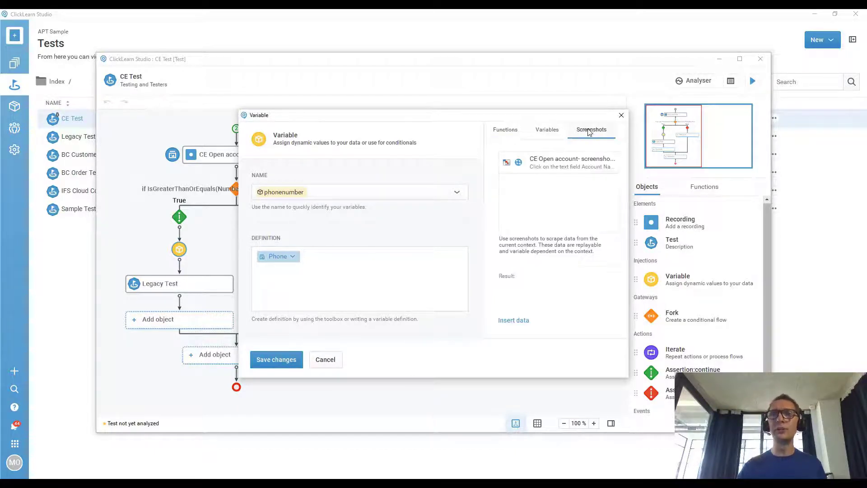
{"action": "left_click", "coordinate": [507, 164]}
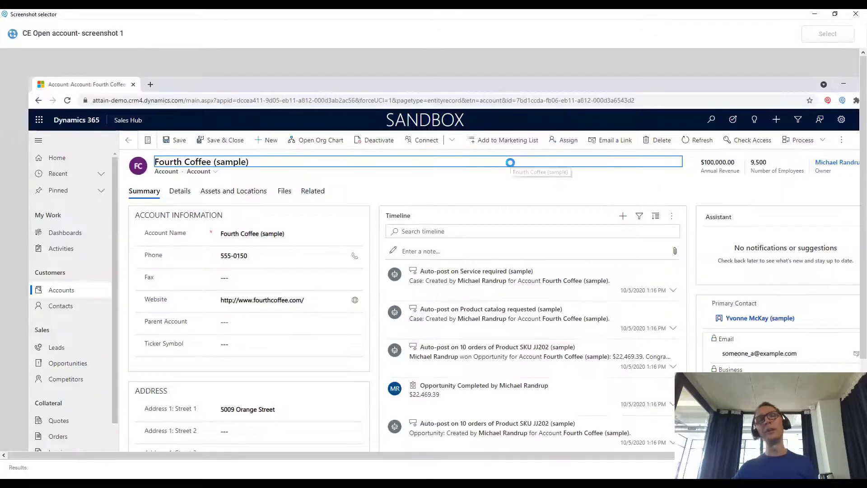
Bind phonenumber to the captured Phone field value from the Fourth Coffee account screenshot.
{"action": "left_click", "coordinate": [239, 256]}
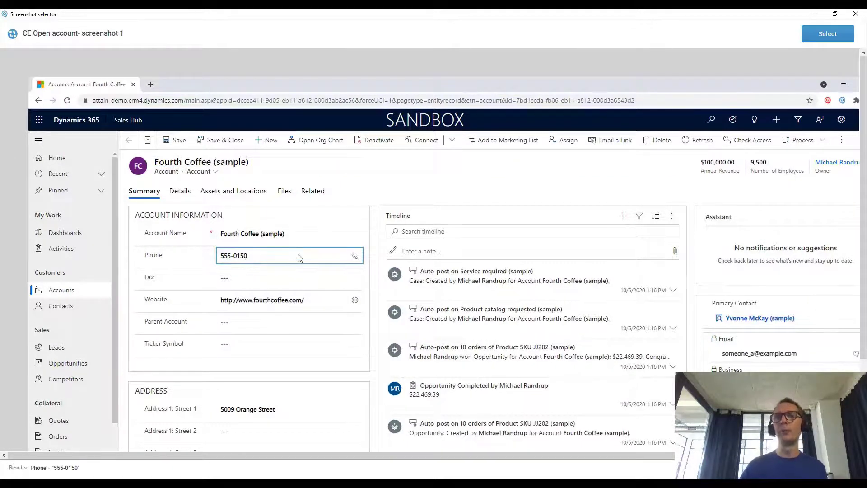
{"action": "left_click", "coordinate": [811, 41]}
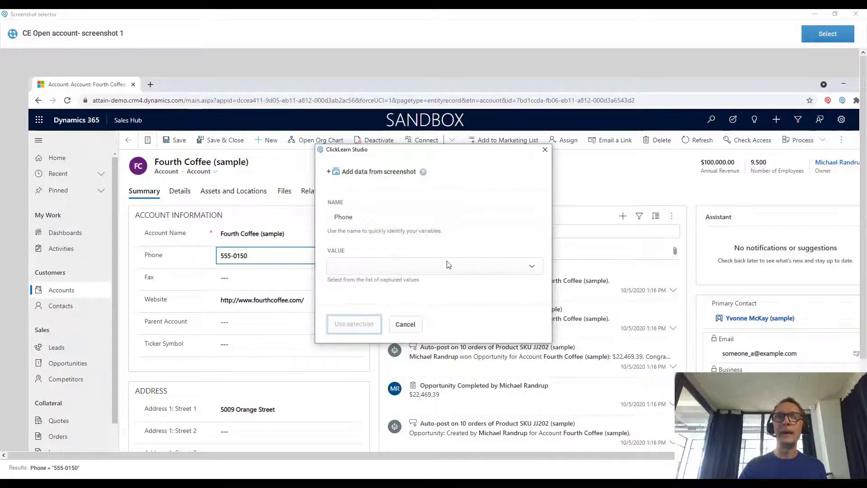
{"action": "left_click", "coordinate": [449, 265]}
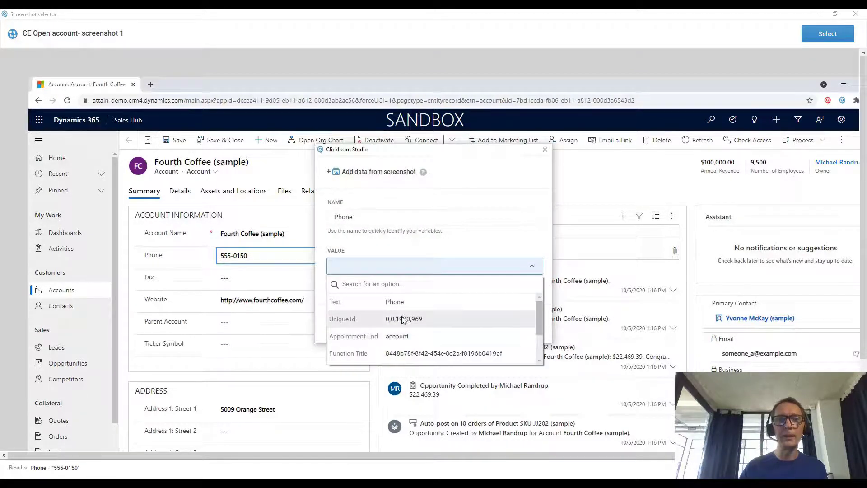
{"action": "scroll", "coordinate": [403, 320], "scroll_direction": "down", "scroll_amount": 2}
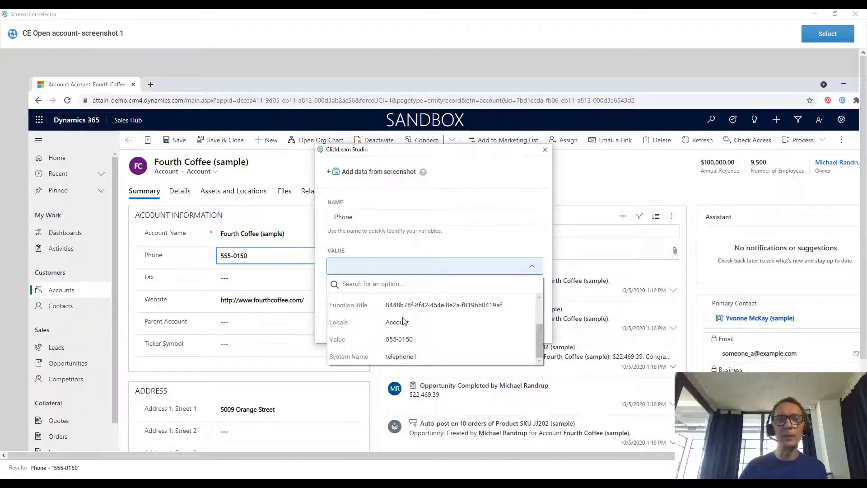
{"action": "left_click", "coordinate": [411, 344]}
{"action": "left_click", "coordinate": [357, 326]}
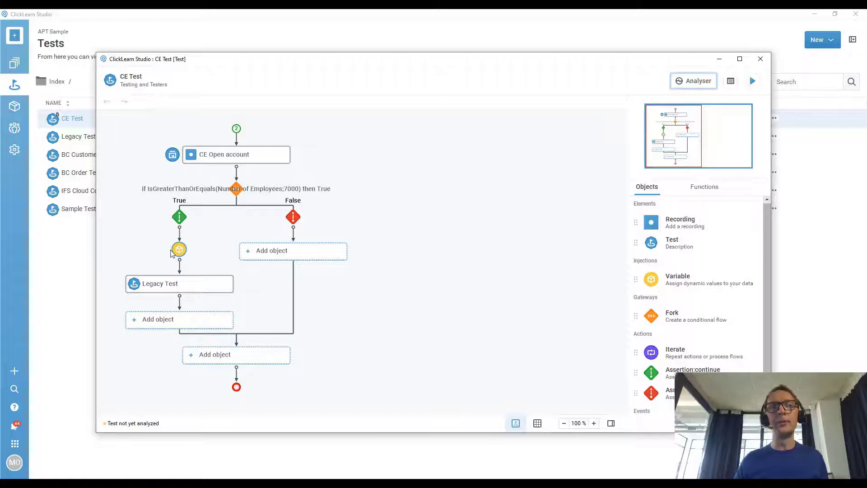
Close CE Test and review Legacy Test's Execute('c:\attain\legacy application.exe') function without changes.
{"action": "left_click", "coordinate": [80, 136]}
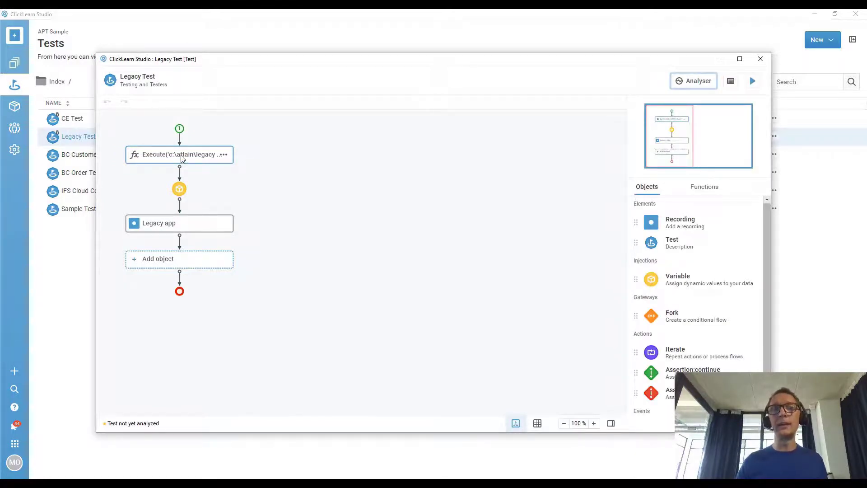
{"action": "left_click", "coordinate": [223, 154]}
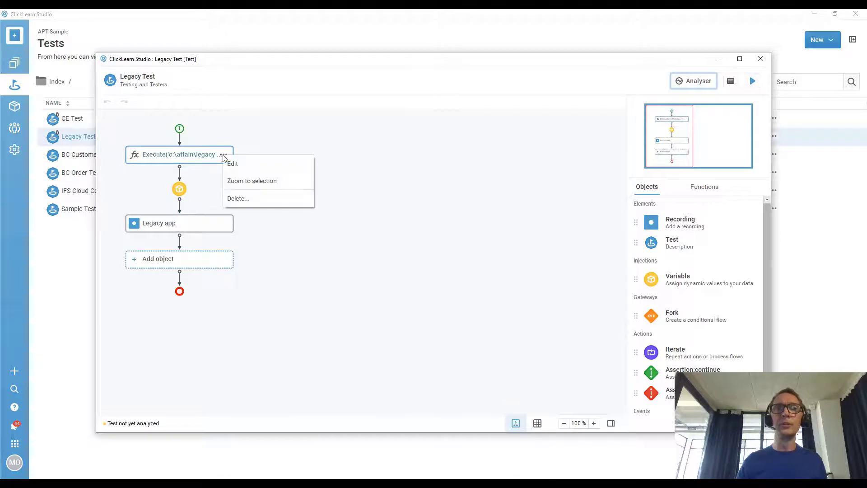
{"action": "left_click", "coordinate": [383, 224]}
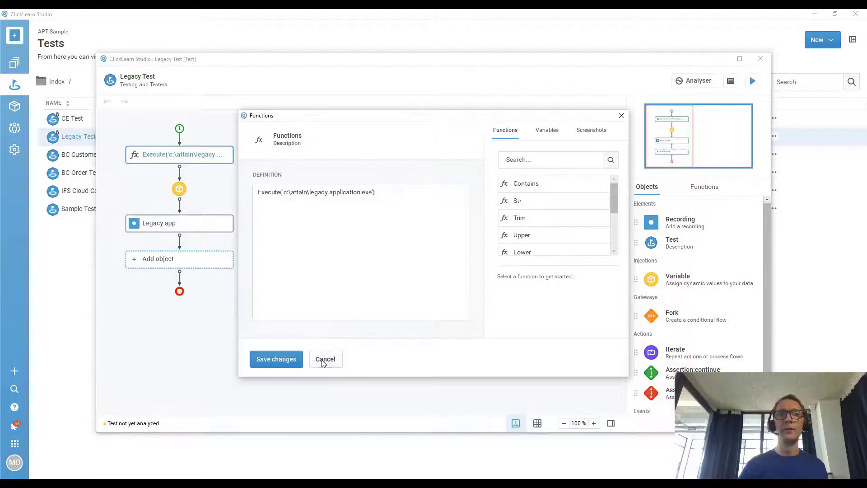
{"action": "left_click", "coordinate": [234, 218]}
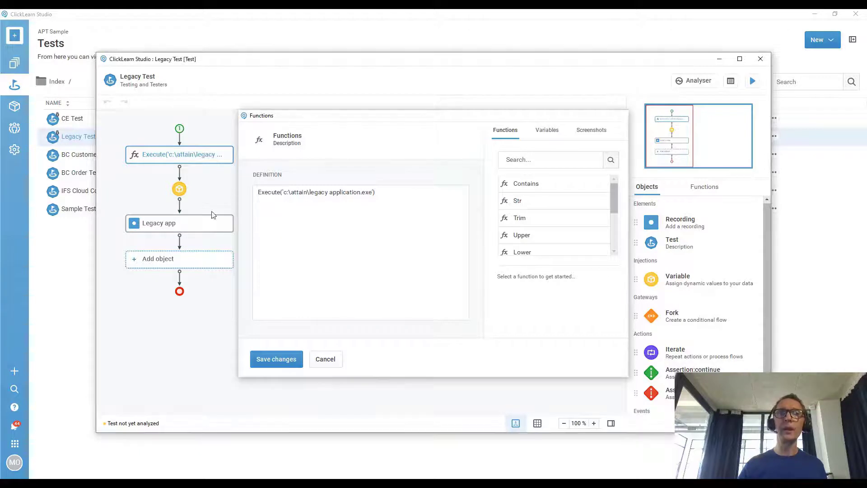
{"action": "right_click", "coordinate": [178, 192]}
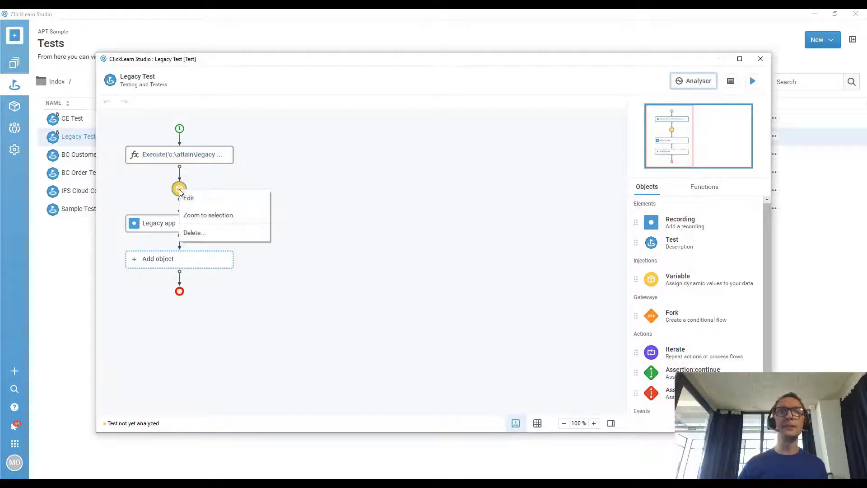
{"action": "left_click", "coordinate": [202, 205]}
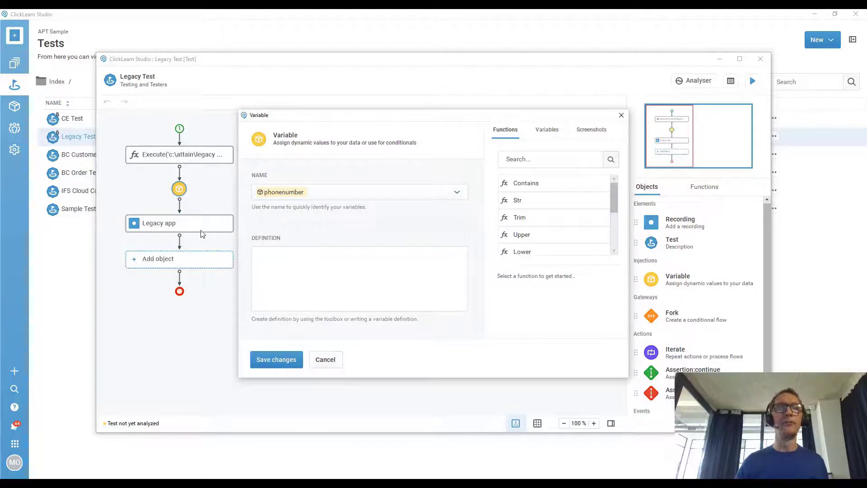
{"action": "left_click", "coordinate": [181, 228]}
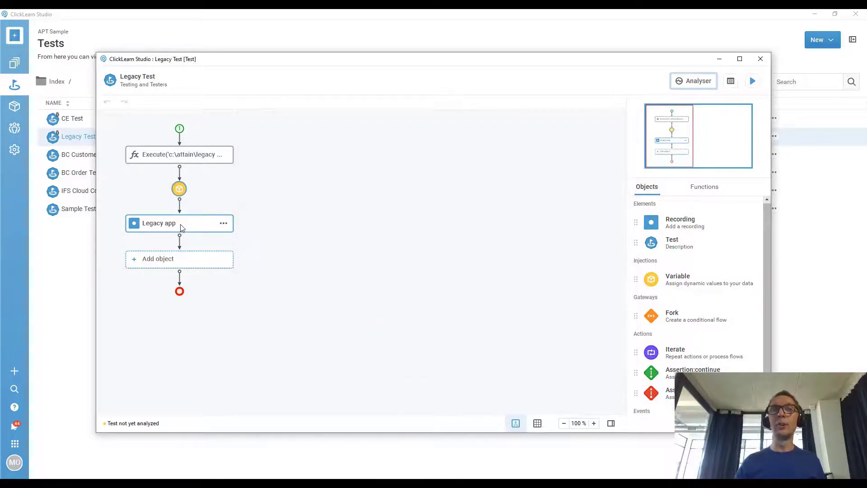
{"action": "left_click", "coordinate": [223, 224]}
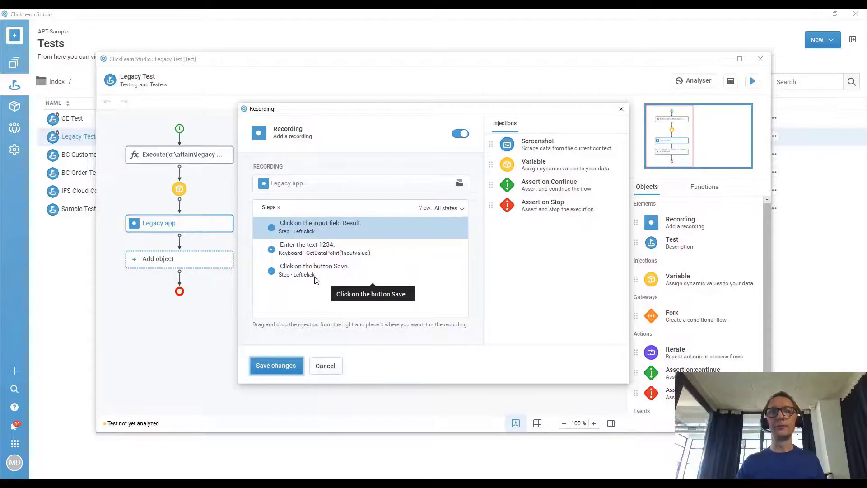
{"action": "left_click", "coordinate": [338, 365]}
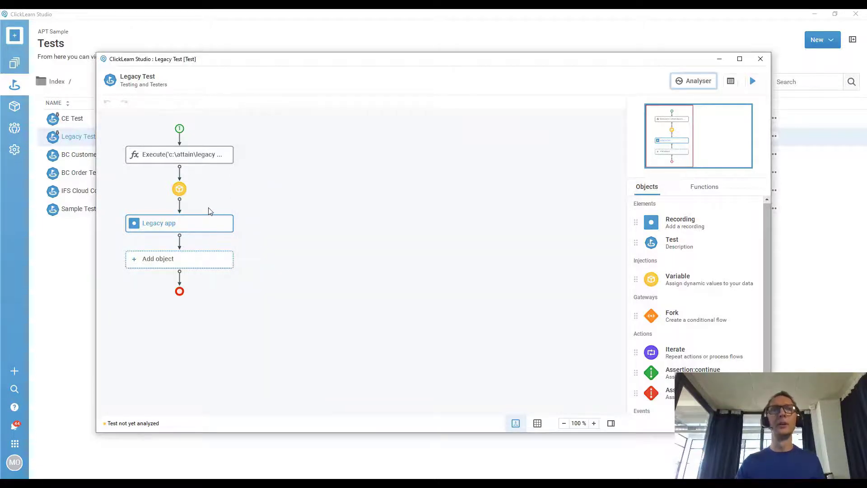
Check in the data-point view that Legacy app has one data point, inputvalue.
{"action": "left_click", "coordinate": [537, 423]}
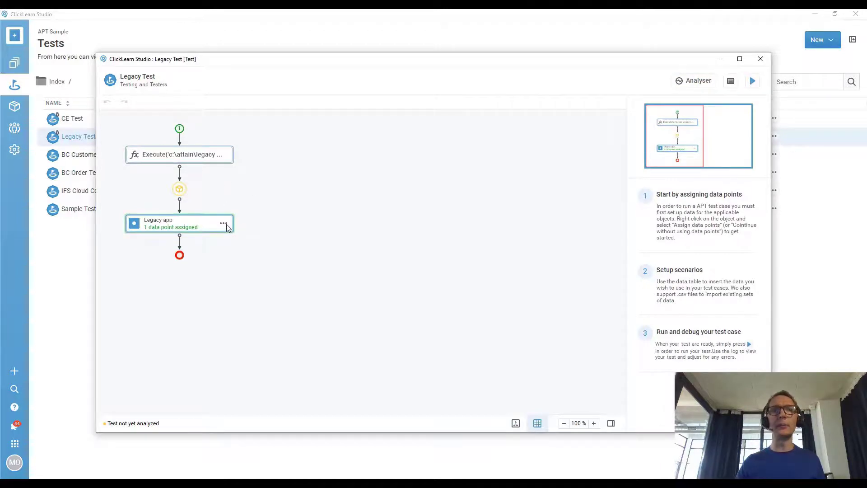
{"action": "left_click", "coordinate": [226, 225]}
{"action": "left_click", "coordinate": [239, 234]}
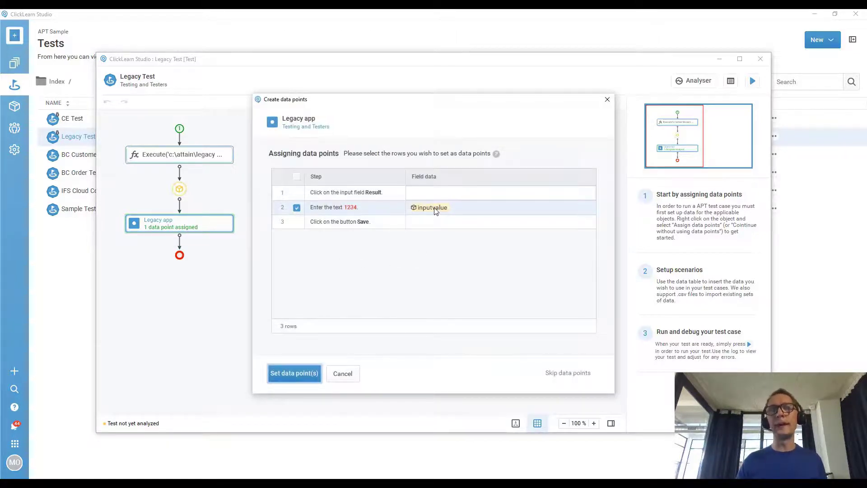
{"action": "left_click", "coordinate": [354, 375]}
{"action": "right_click", "coordinate": [181, 131]}
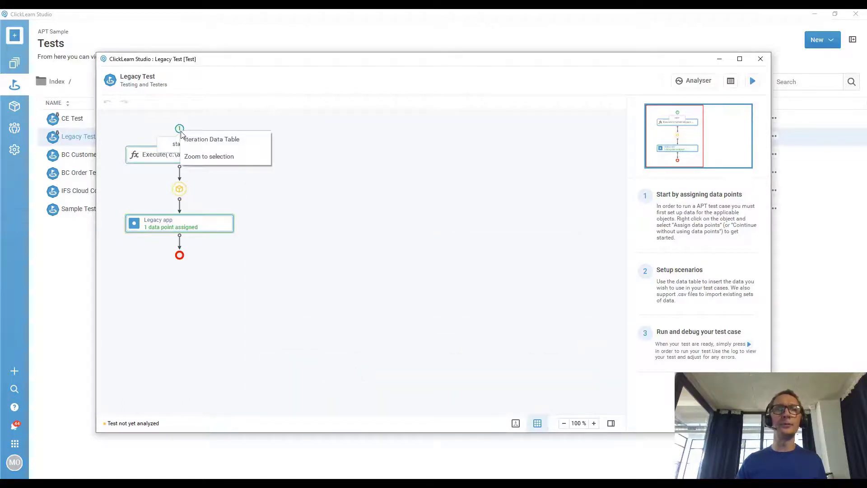
Inspect Scenario 1 in Legacy Test's iteration data table, then close it unsaved.
{"action": "left_click", "coordinate": [194, 138]}
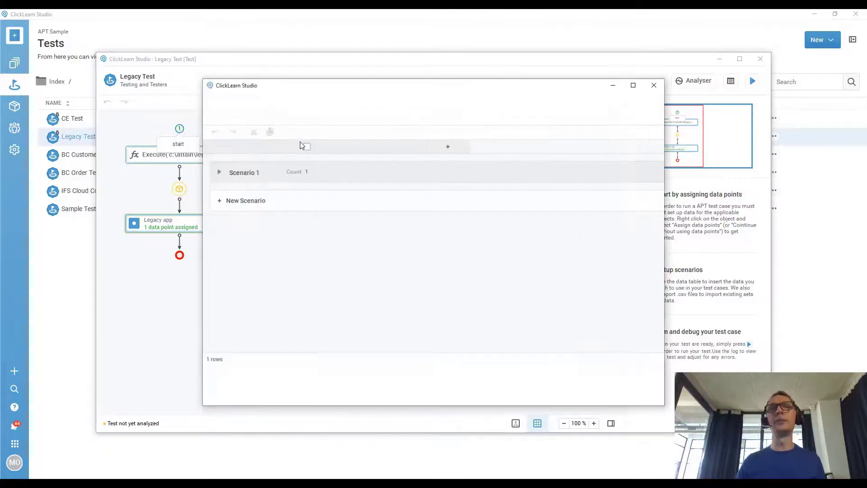
{"action": "left_click", "coordinate": [219, 172]}
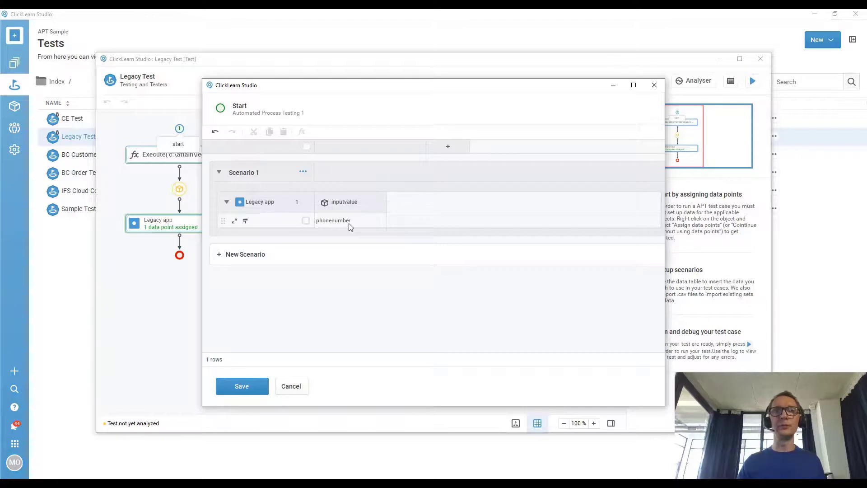
{"action": "left_click", "coordinate": [298, 386]}
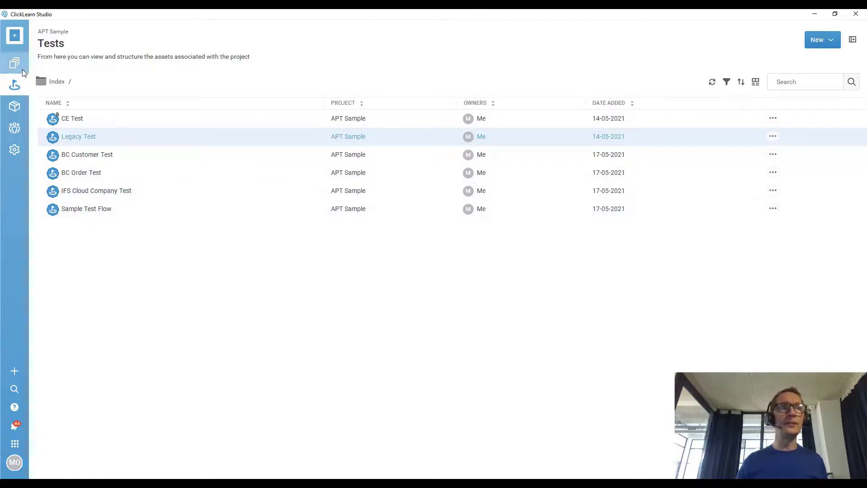
Look over the Recordings list, then return to Tests and open BC Order Test.
{"action": "double_click", "coordinate": [144, 143]}
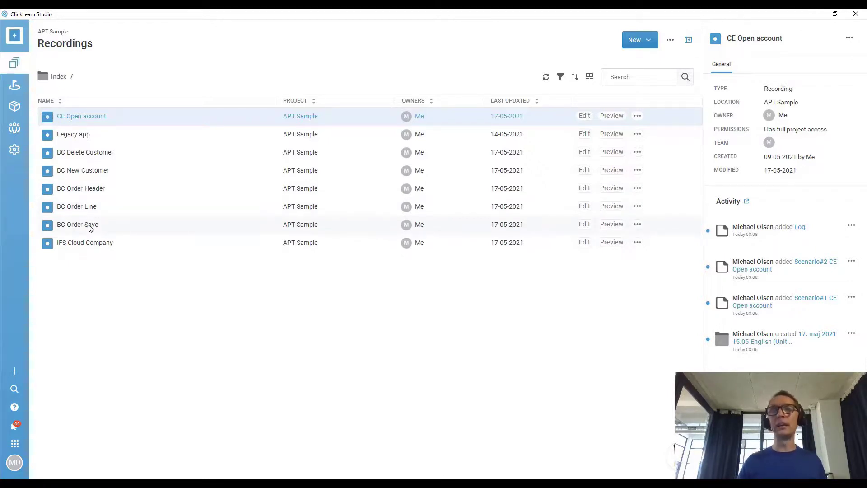
{"action": "left_click", "coordinate": [15, 83]}
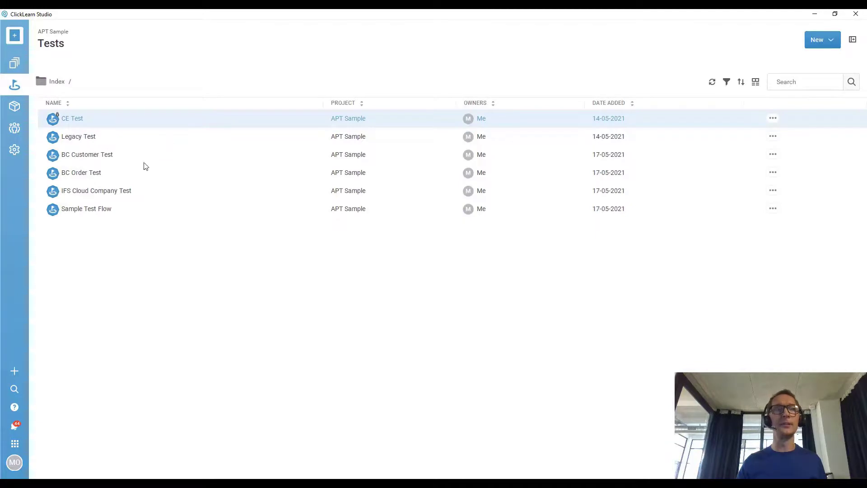
{"action": "double_click", "coordinate": [77, 180]}
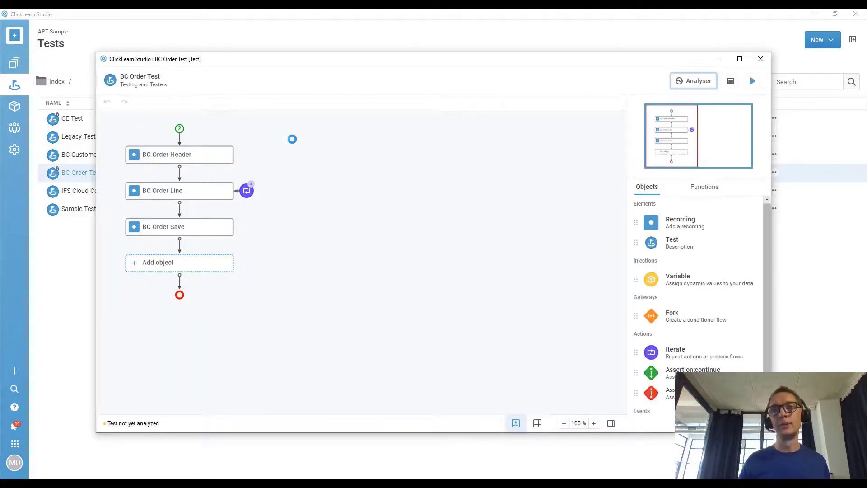
Choose Delete on the OrderLines iteration attached to BC Order Line.
{"action": "mouse_move", "coordinate": [200, 154]}
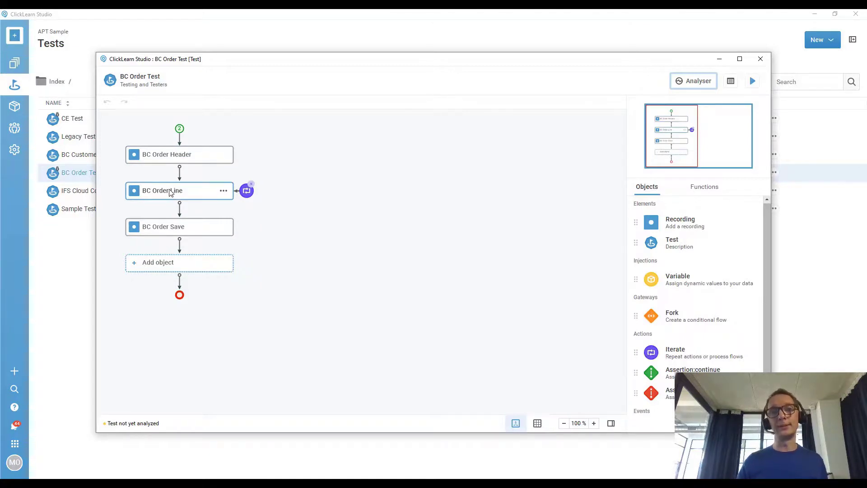
{"action": "right_click", "coordinate": [247, 195]}
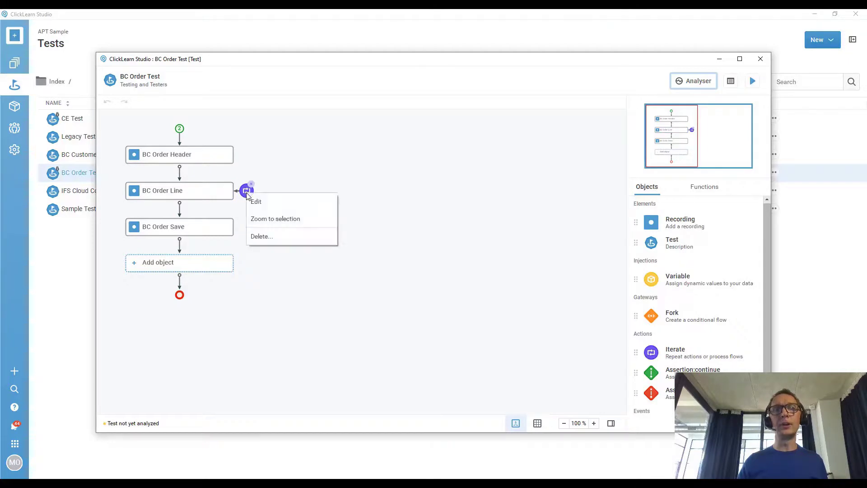
{"action": "left_click", "coordinate": [262, 236]}
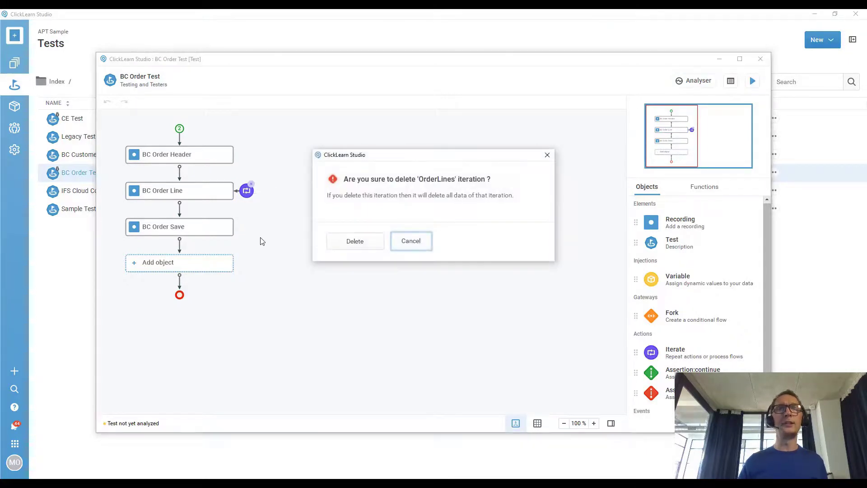
Confirm deleting OrderLines and attach a new iteration named 'lines' to BC Order Line.
{"action": "left_click", "coordinate": [337, 243]}
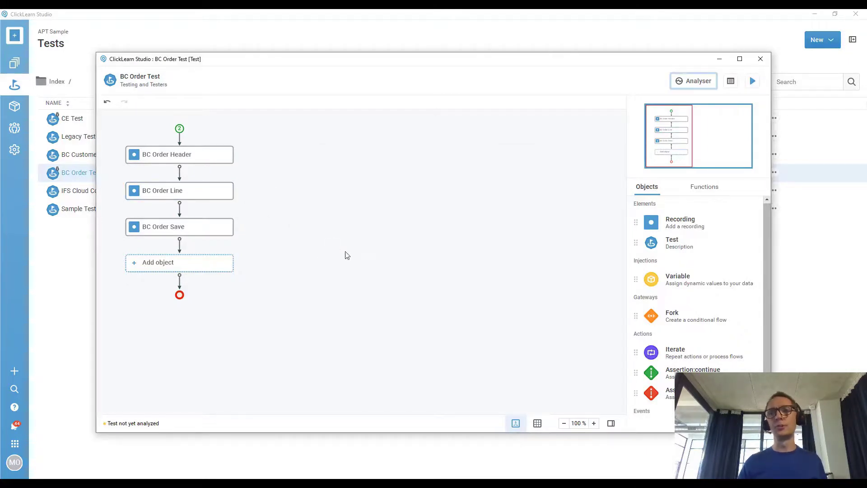
{"action": "left_click_drag", "start_coordinate": [652, 353], "coordinate": [223, 199]}
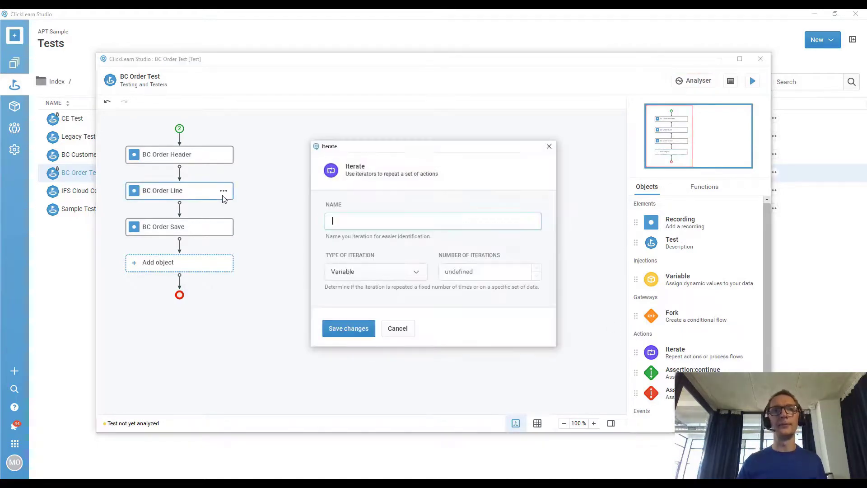
{"action": "type", "text": "lines"}
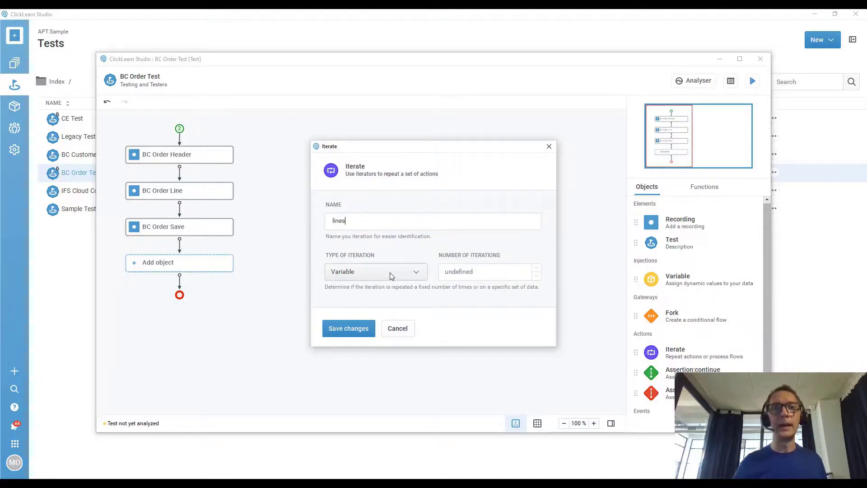
{"action": "left_click", "coordinate": [365, 326]}
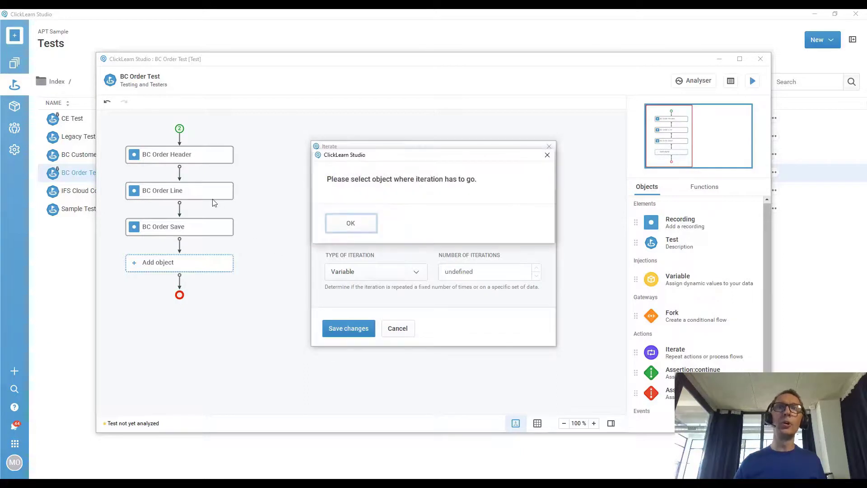
{"action": "left_click", "coordinate": [351, 224]}
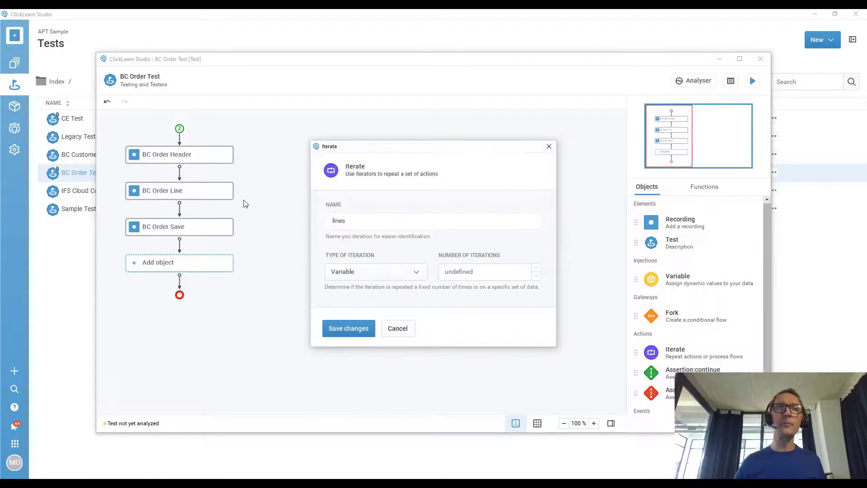
{"action": "left_click", "coordinate": [202, 195]}
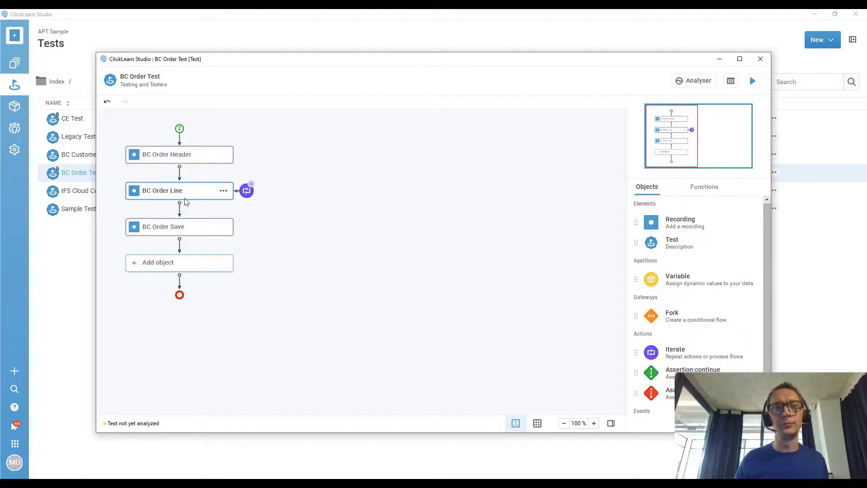
Close the BC Order Test window, discarding the unsaved lines-iteration changes.
{"action": "left_click", "coordinate": [761, 59]}
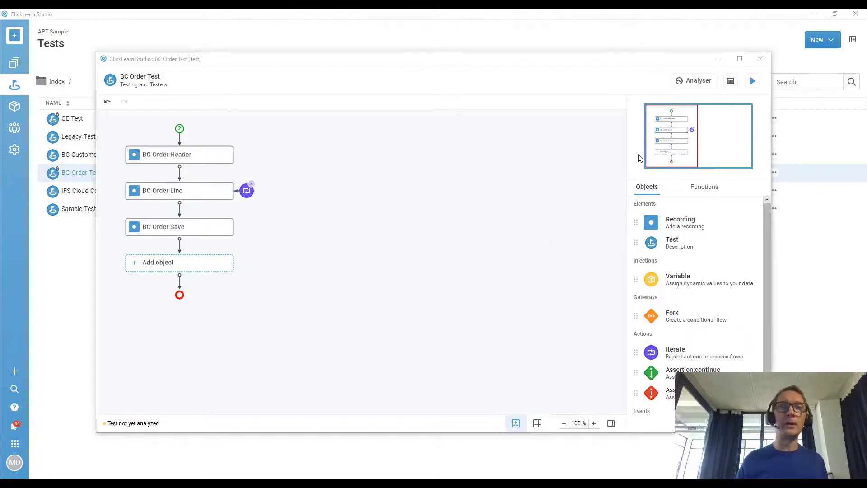
{"action": "left_click", "coordinate": [507, 252]}
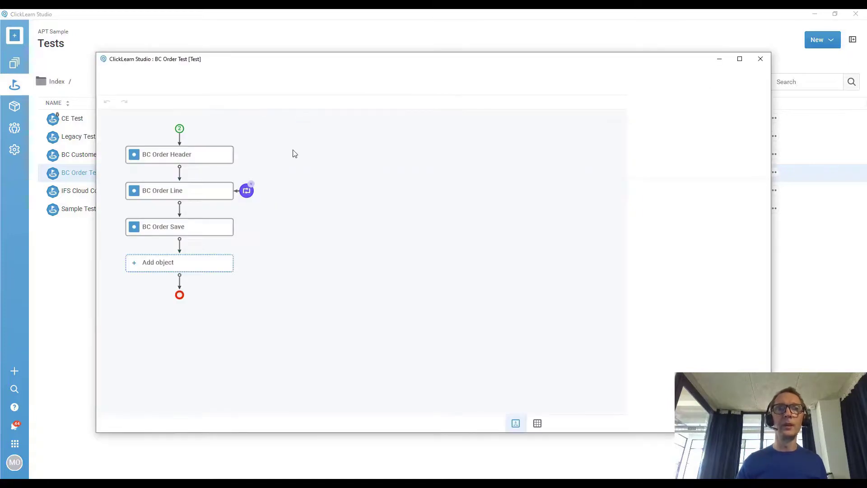
{"action": "left_click", "coordinate": [246, 189]}
Restore the BC Order Test window and show its data points: Header 1, Line 2, Save skipped.
{"action": "left_click", "coordinate": [108, 484]}
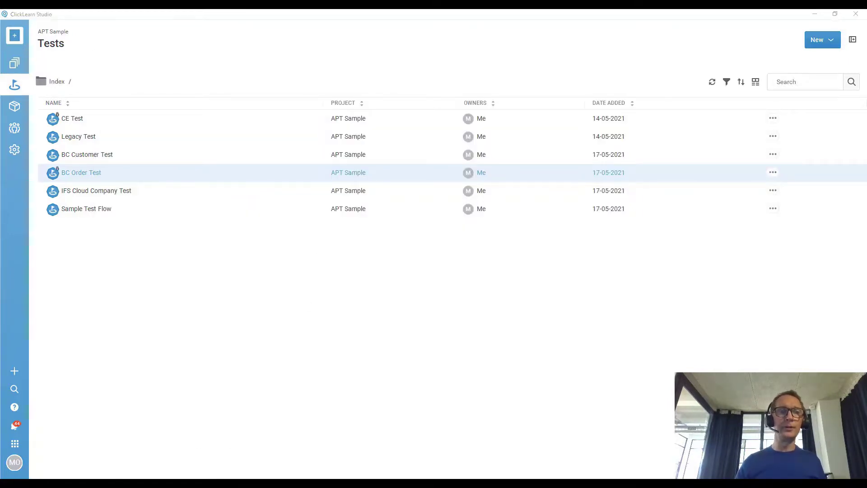
{"action": "left_click", "coordinate": [230, 450]}
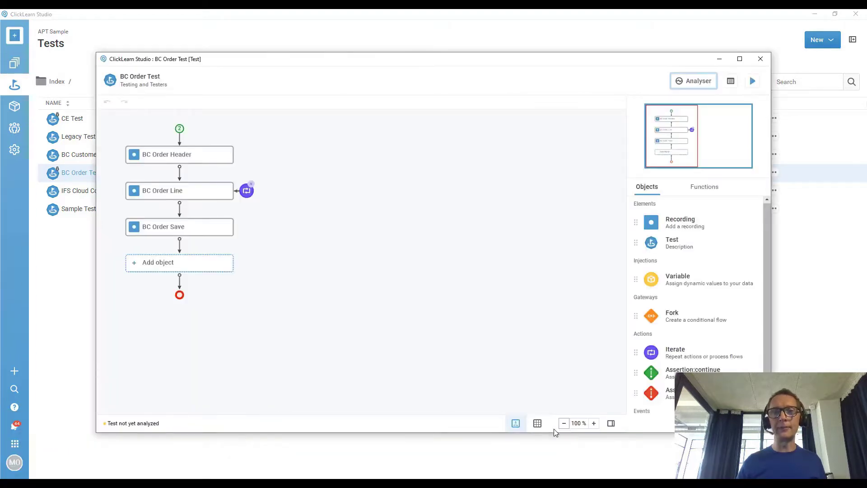
{"action": "left_click", "coordinate": [536, 424]}
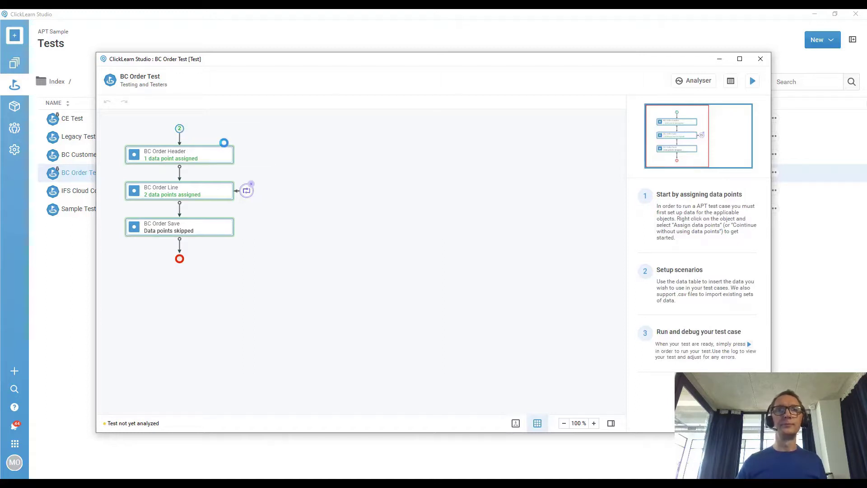
{"action": "left_click", "coordinate": [632, 87]}
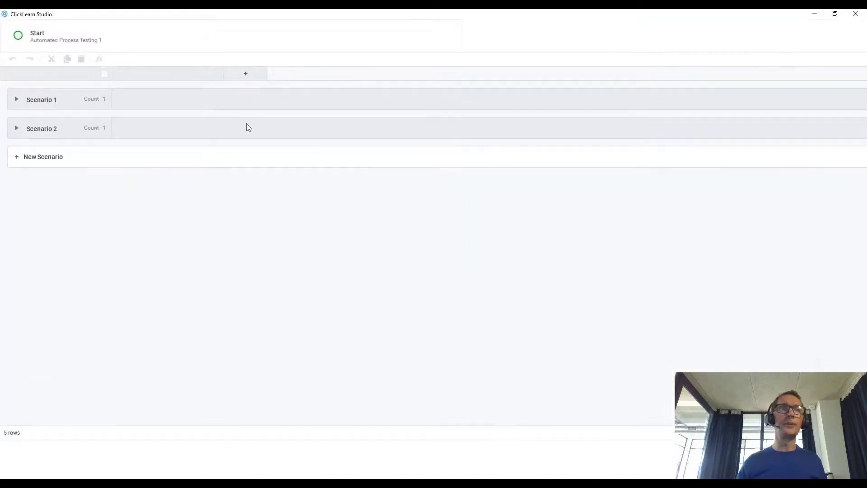
{"action": "left_click", "coordinate": [17, 99]}
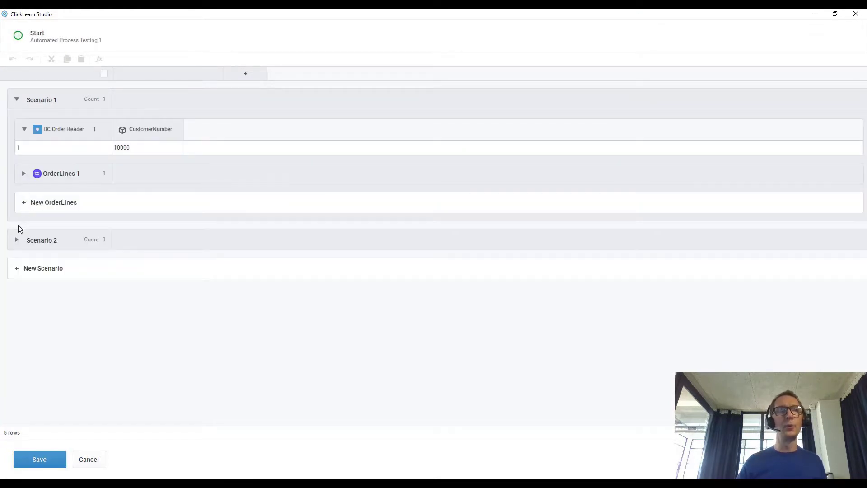
{"action": "left_click", "coordinate": [16, 239]}
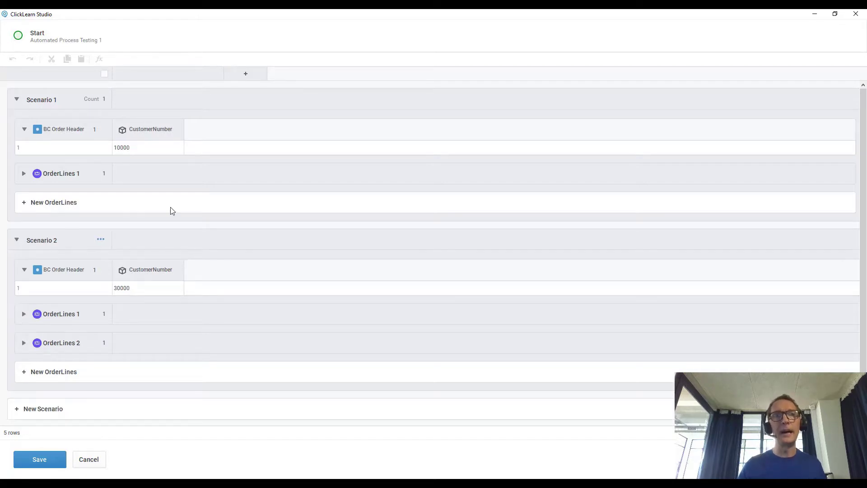
{"action": "left_click", "coordinate": [24, 173]}
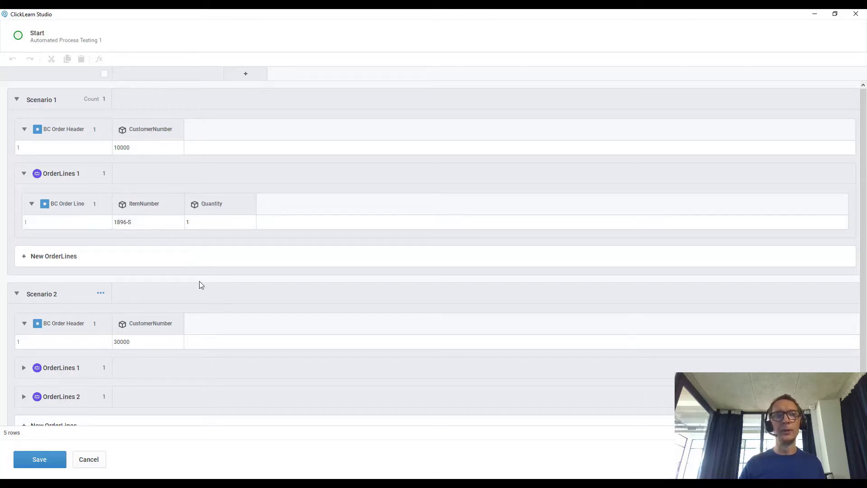
{"action": "scroll", "coordinate": [199, 281], "scroll_direction": "down", "scroll_amount": 2}
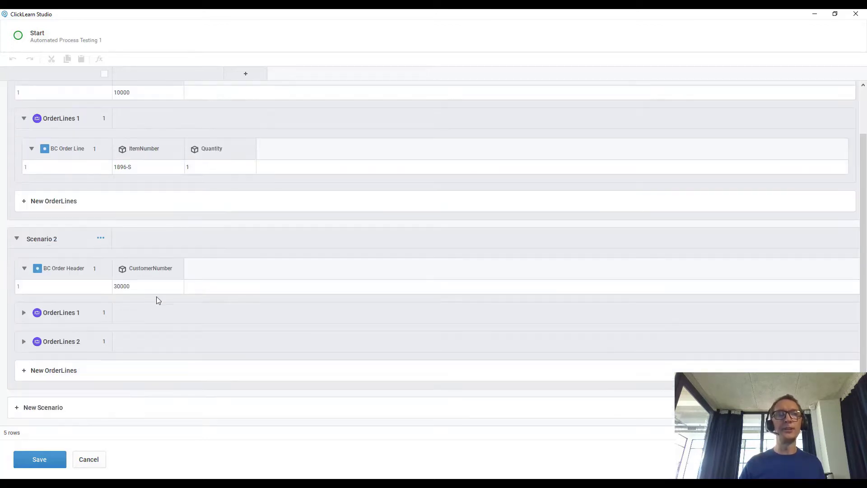
{"action": "left_click", "coordinate": [24, 313]}
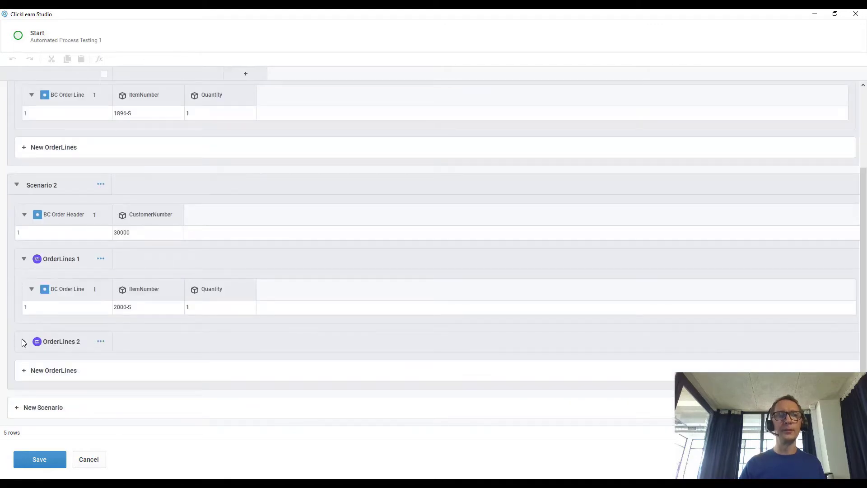
{"action": "left_click", "coordinate": [23, 341]}
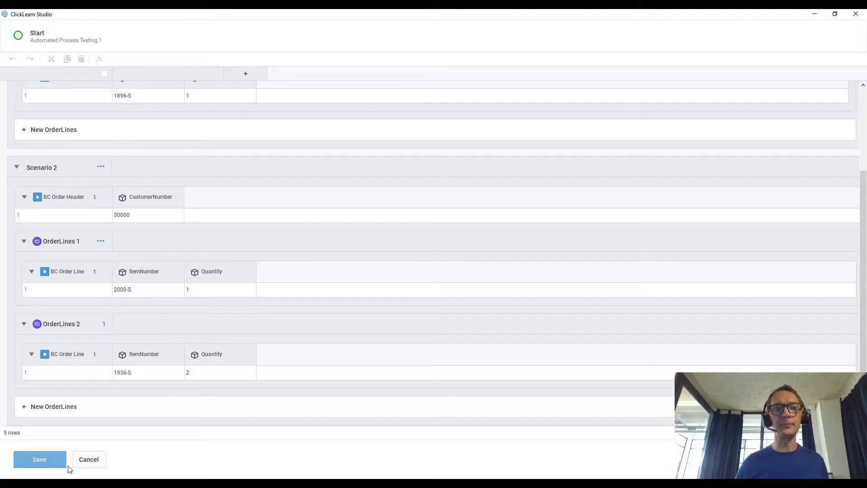
{"action": "left_click", "coordinate": [86, 458]}
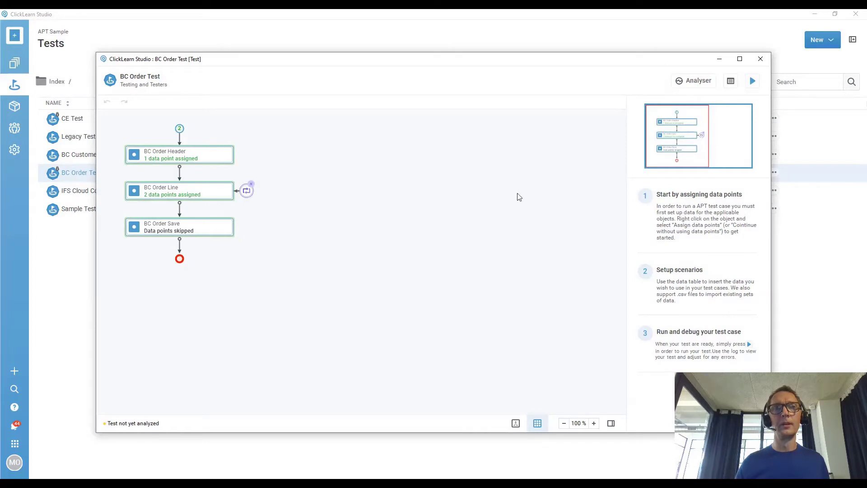
Close the BC Order Test data table to return to the flow with its assigned data points.
{"action": "left_click", "coordinate": [761, 60]}
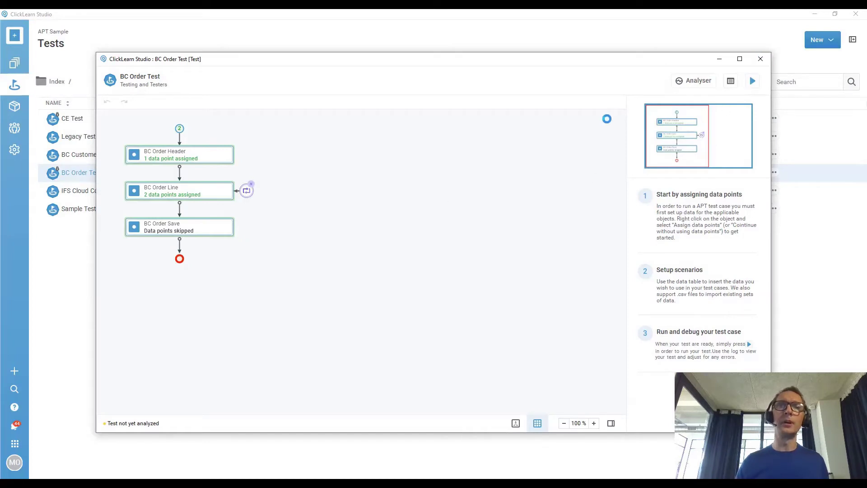